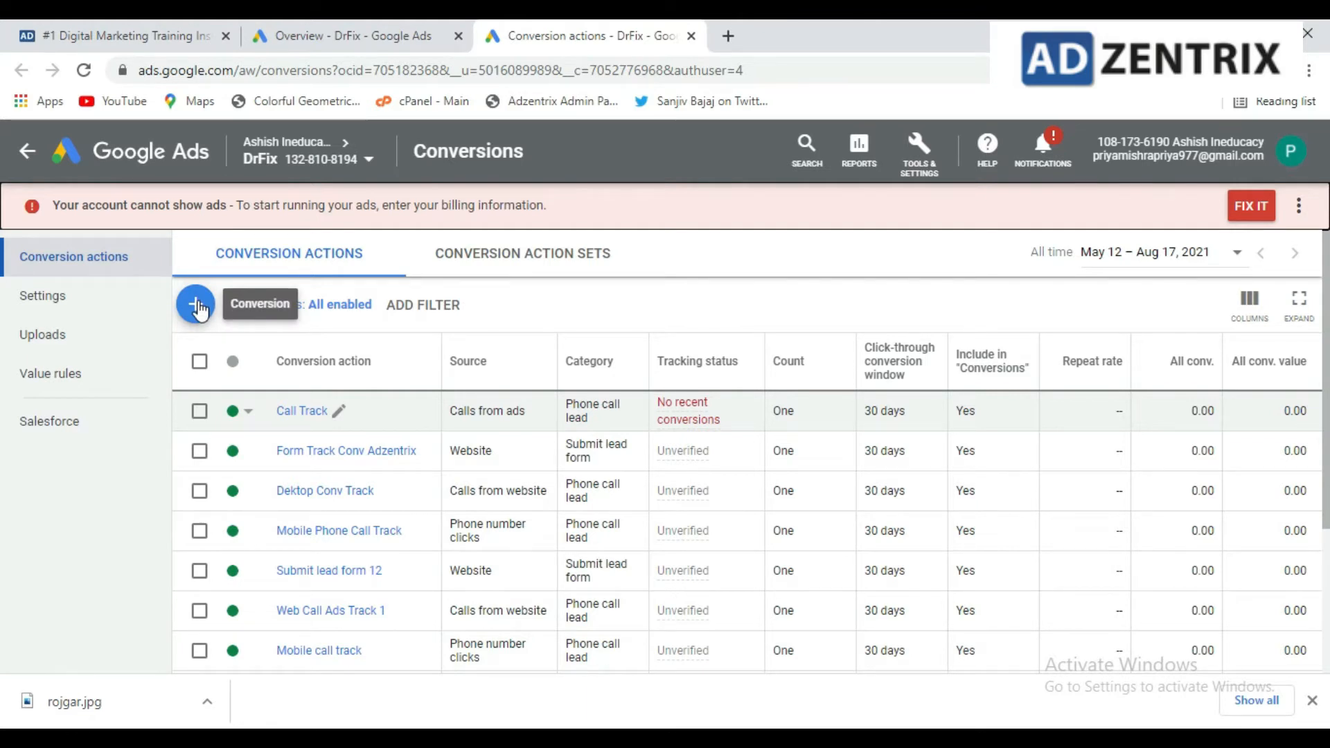
# - Start a new conversion action of the Website type
pyautogui.scroll(-3, 504, 416)
pyautogui.scroll(3, 291, 451)
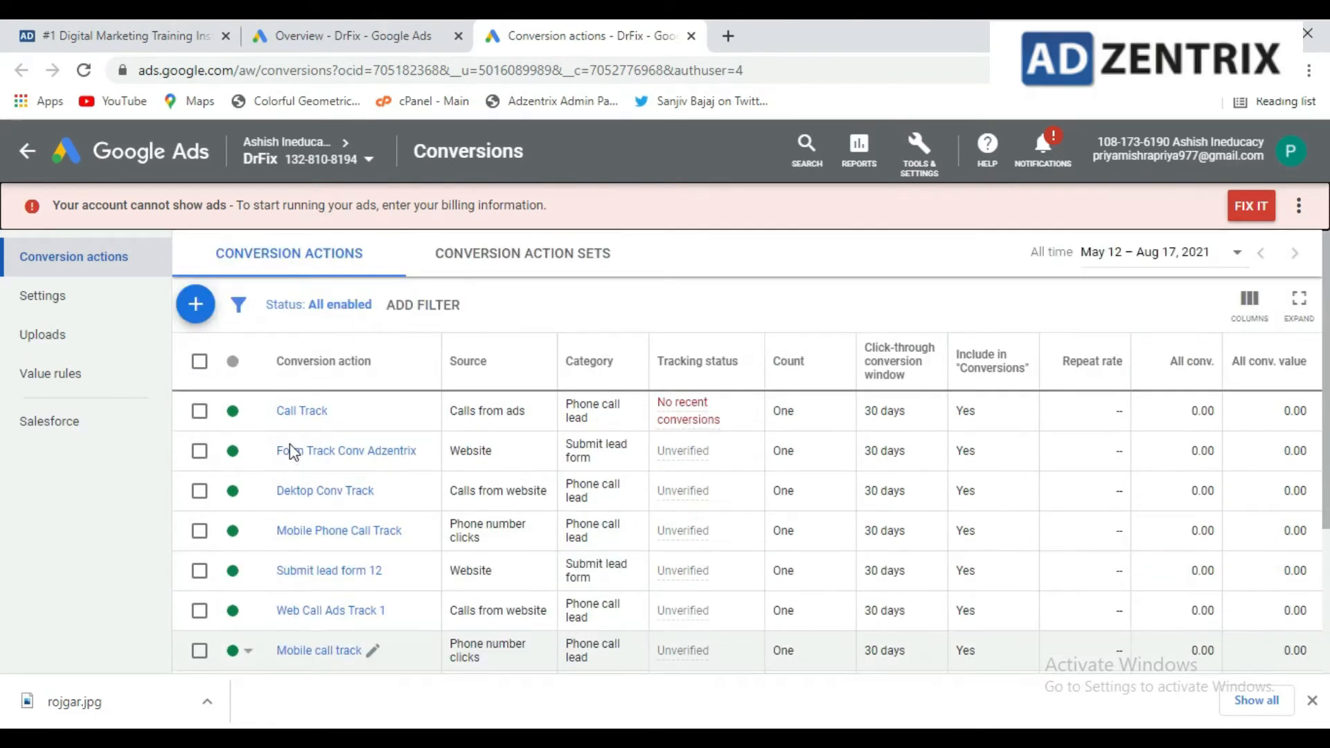
pyautogui.scroll(-3, 707, 518)
pyautogui.scroll(3, 585, 516)
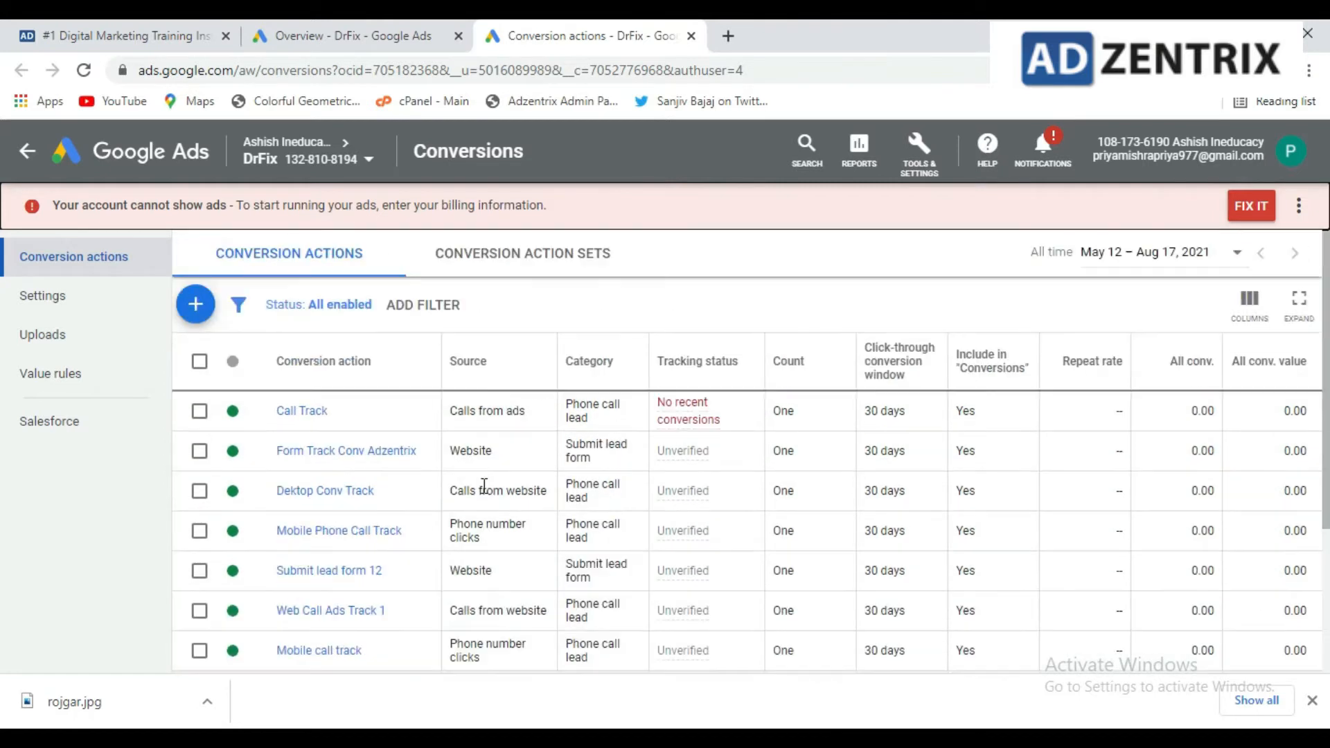
pyautogui.click(197, 307)
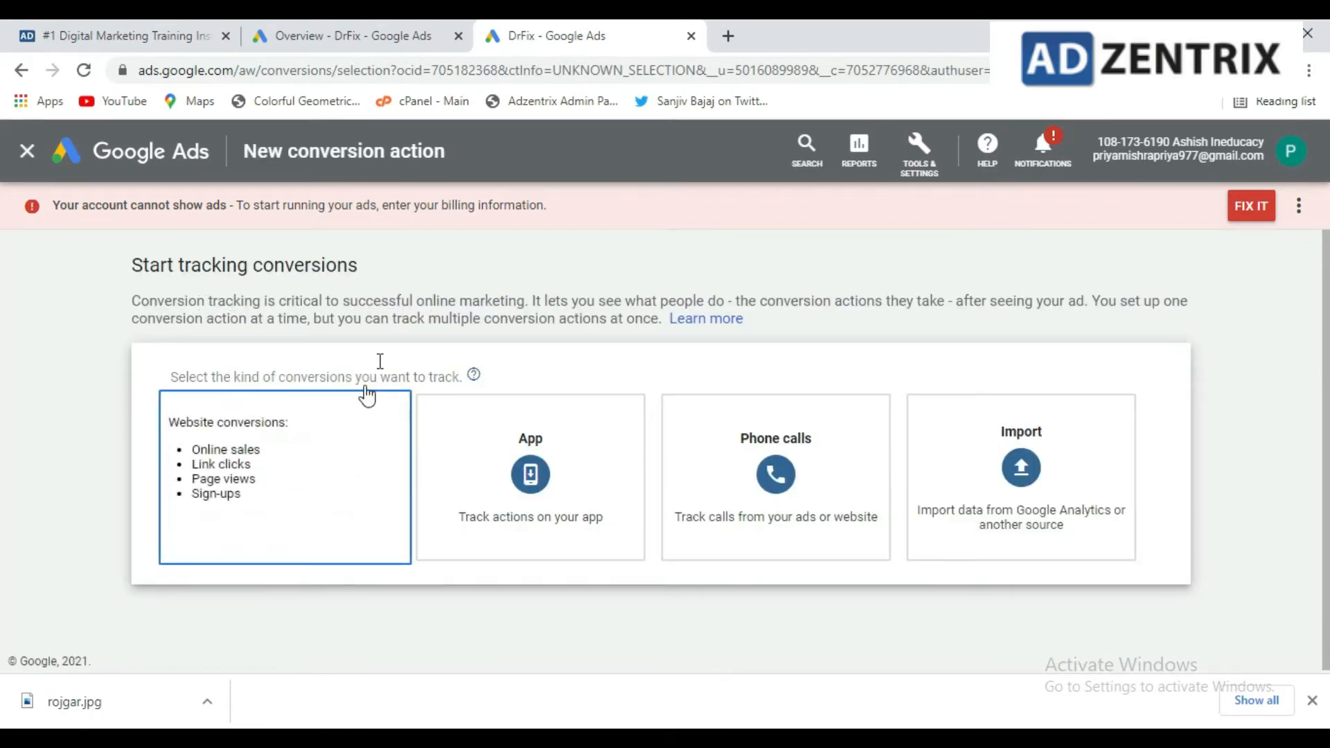
pyautogui.click(424, 269)
pyautogui.click(287, 463)
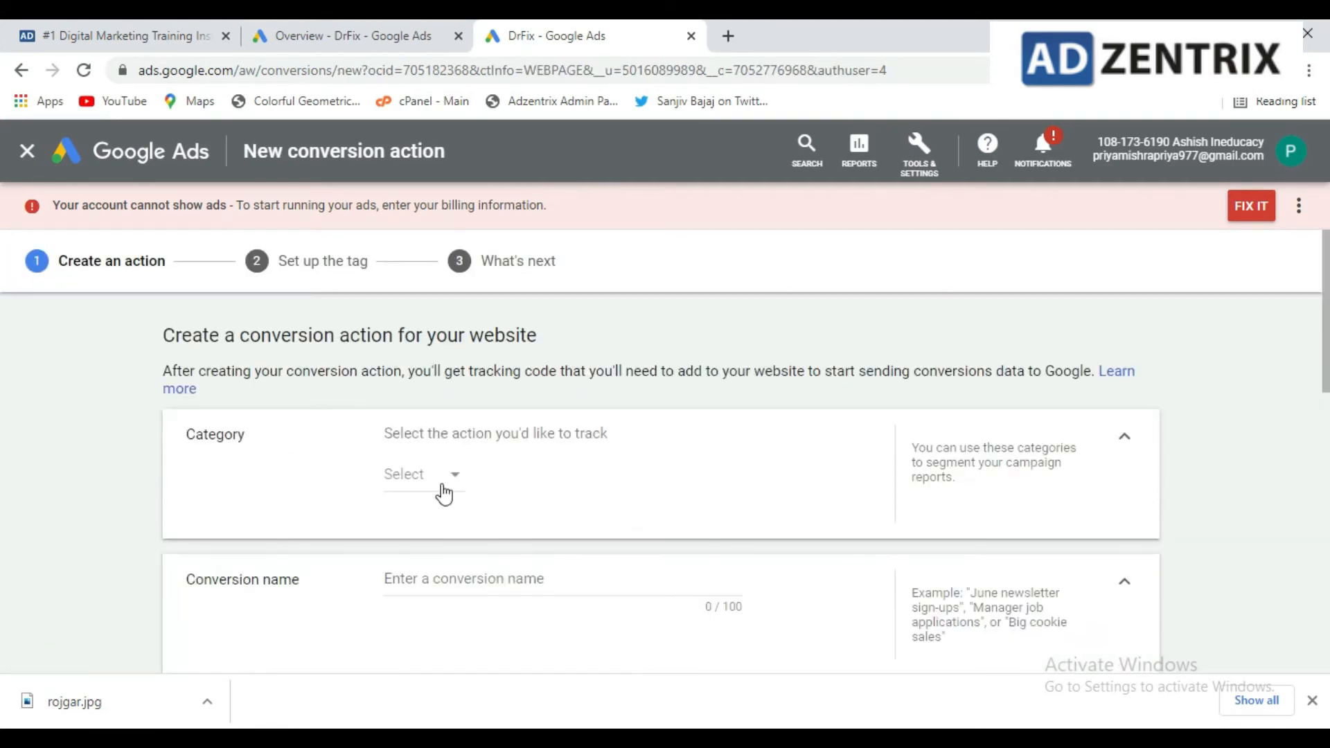
# - Set the category to Submit lead form and name the conversion "Conversion Form"
pyautogui.click(434, 480)
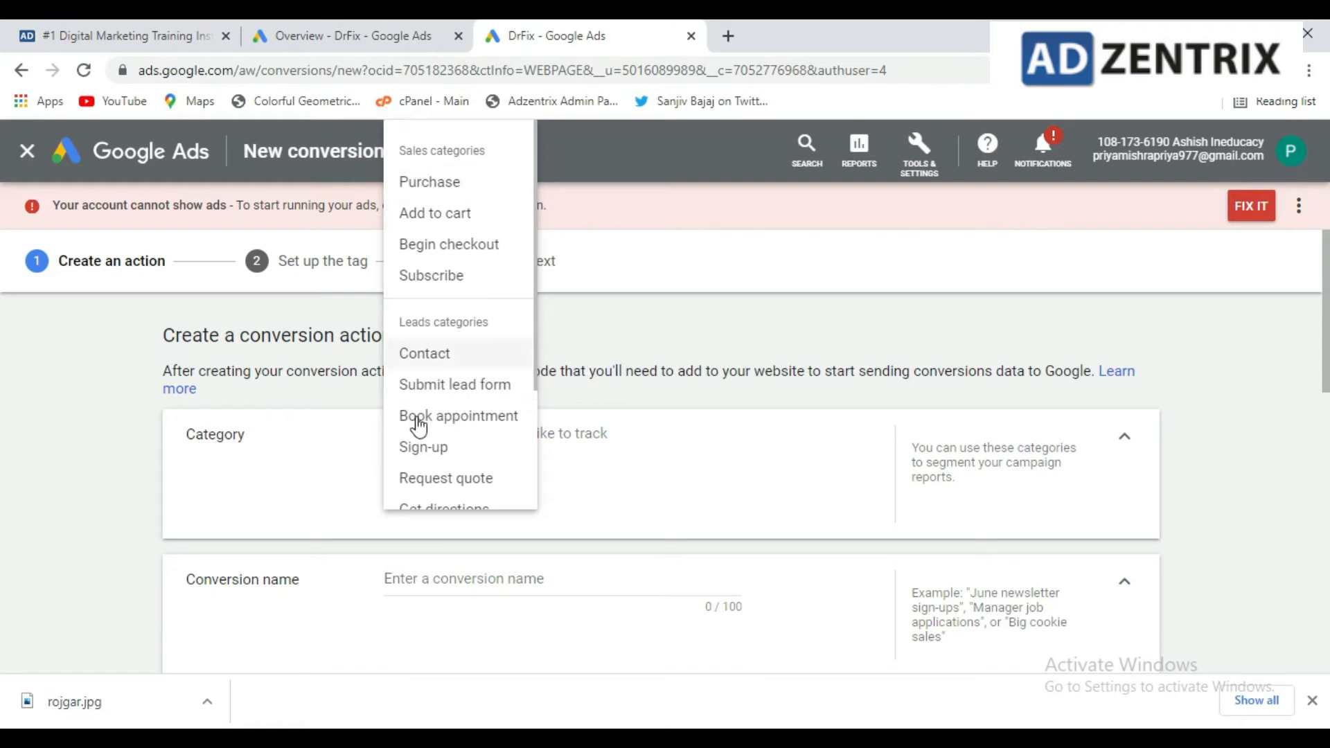
pyautogui.click(423, 387)
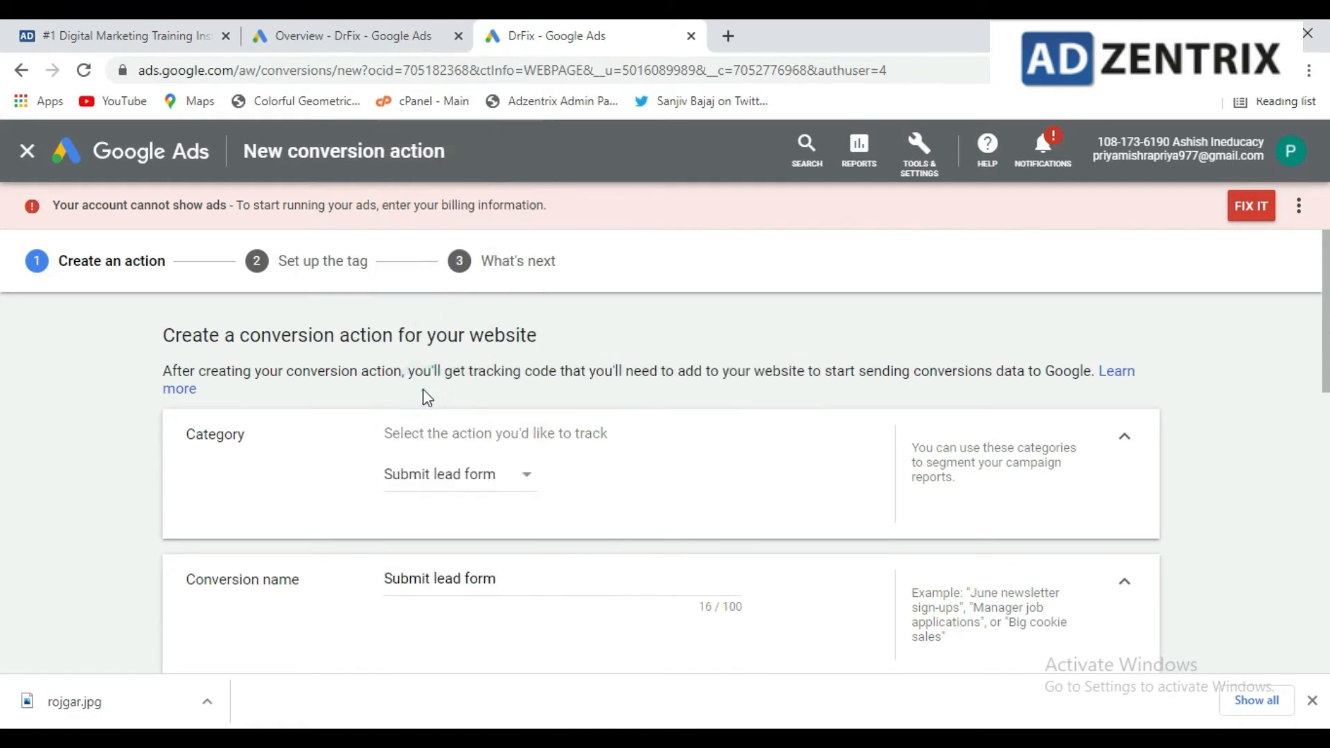
pyautogui.scroll(-3, 579, 470)
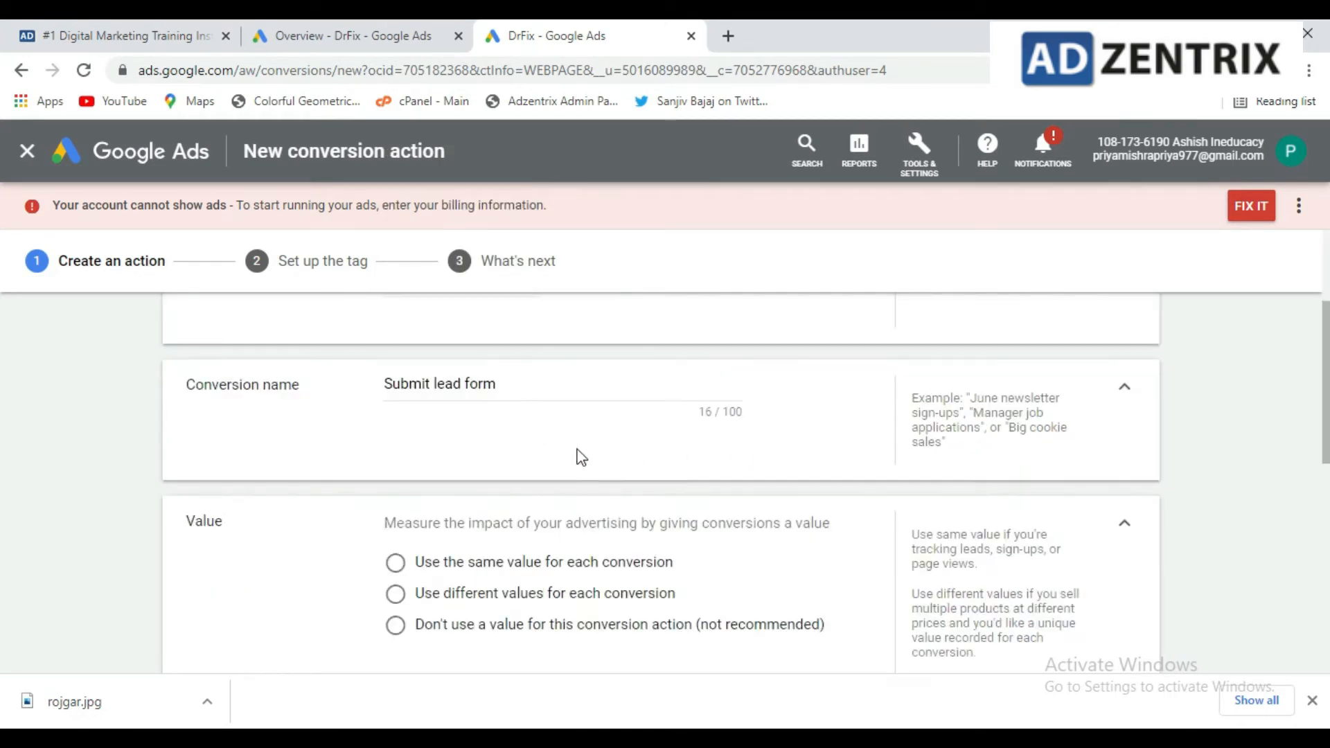
pyautogui.click(295, 434)
pyautogui.click(529, 381)
pyautogui.moveTo(528, 381); pyautogui.dragTo(346, 388)
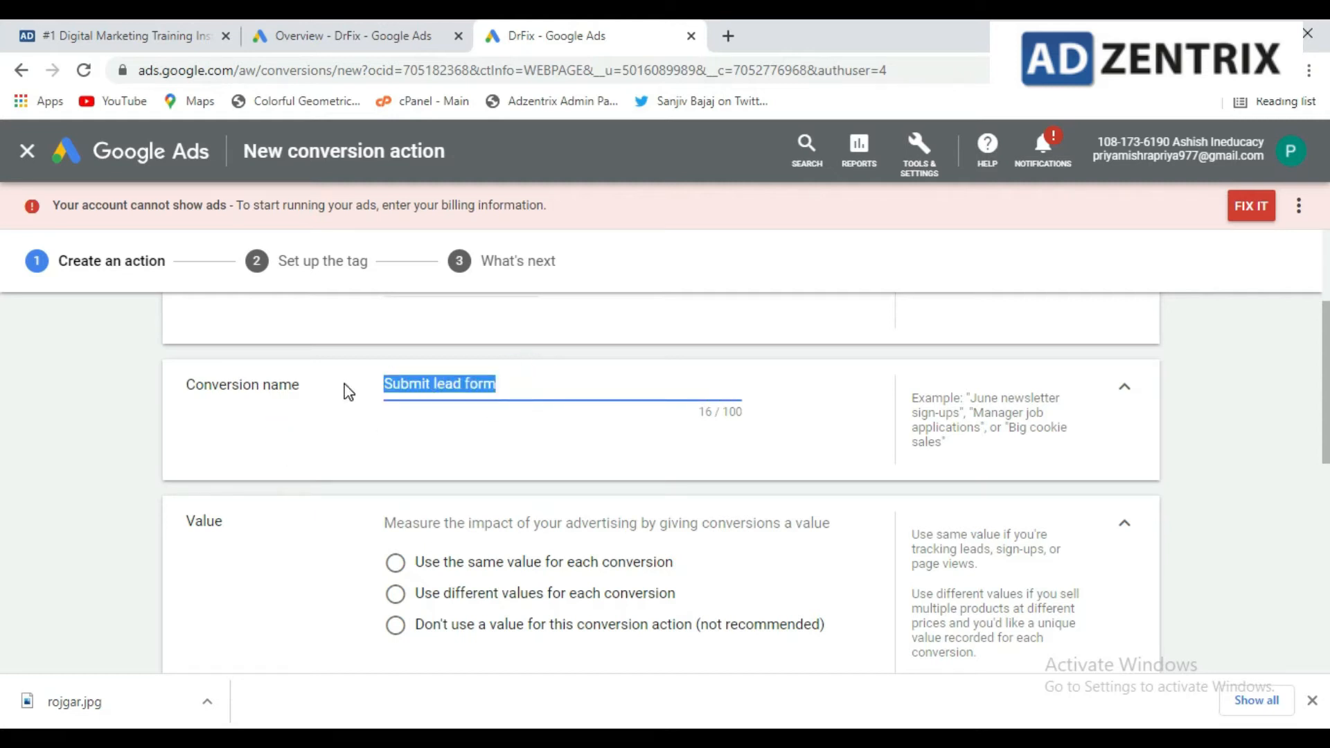
pyautogui.write('Conversion Form')
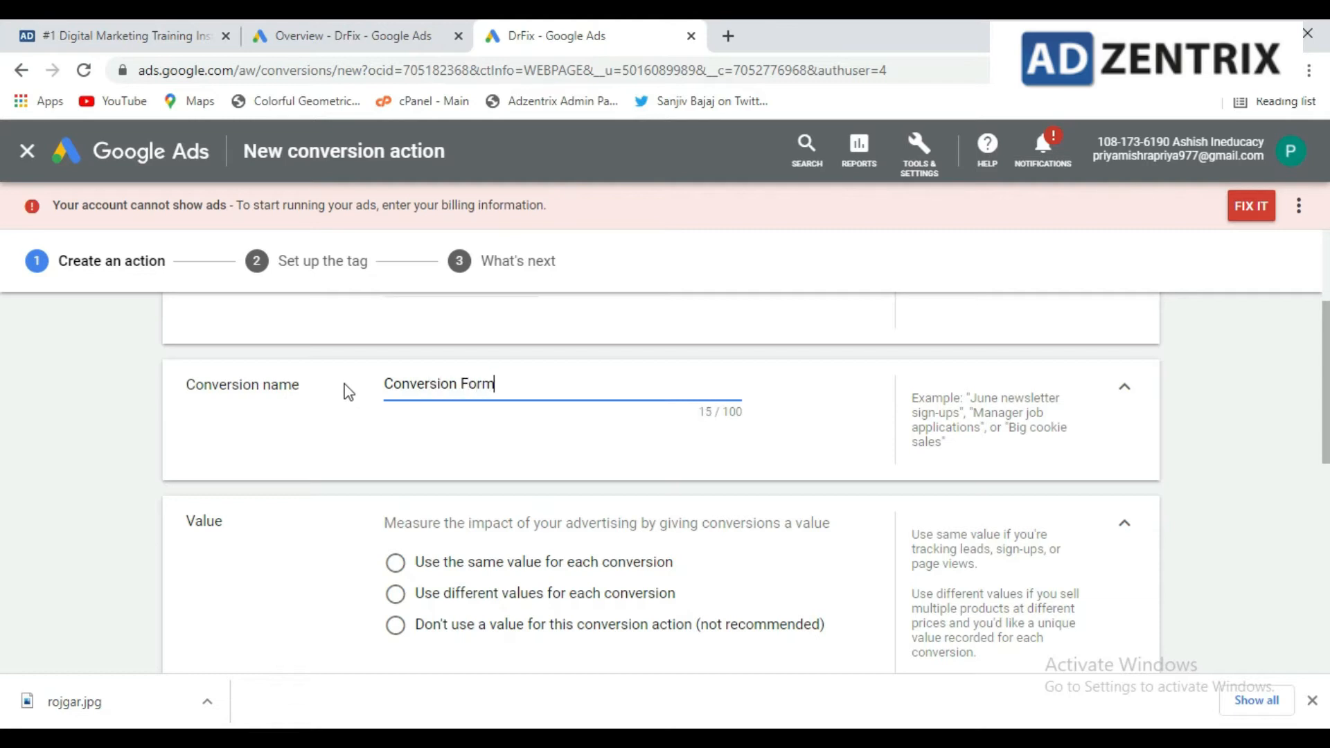
pyautogui.click(448, 435)
pyautogui.click(774, 409)
# - Set the conversion value option to "Don't use a value for this conversion action"
pyautogui.scroll(-3, 303, 429)
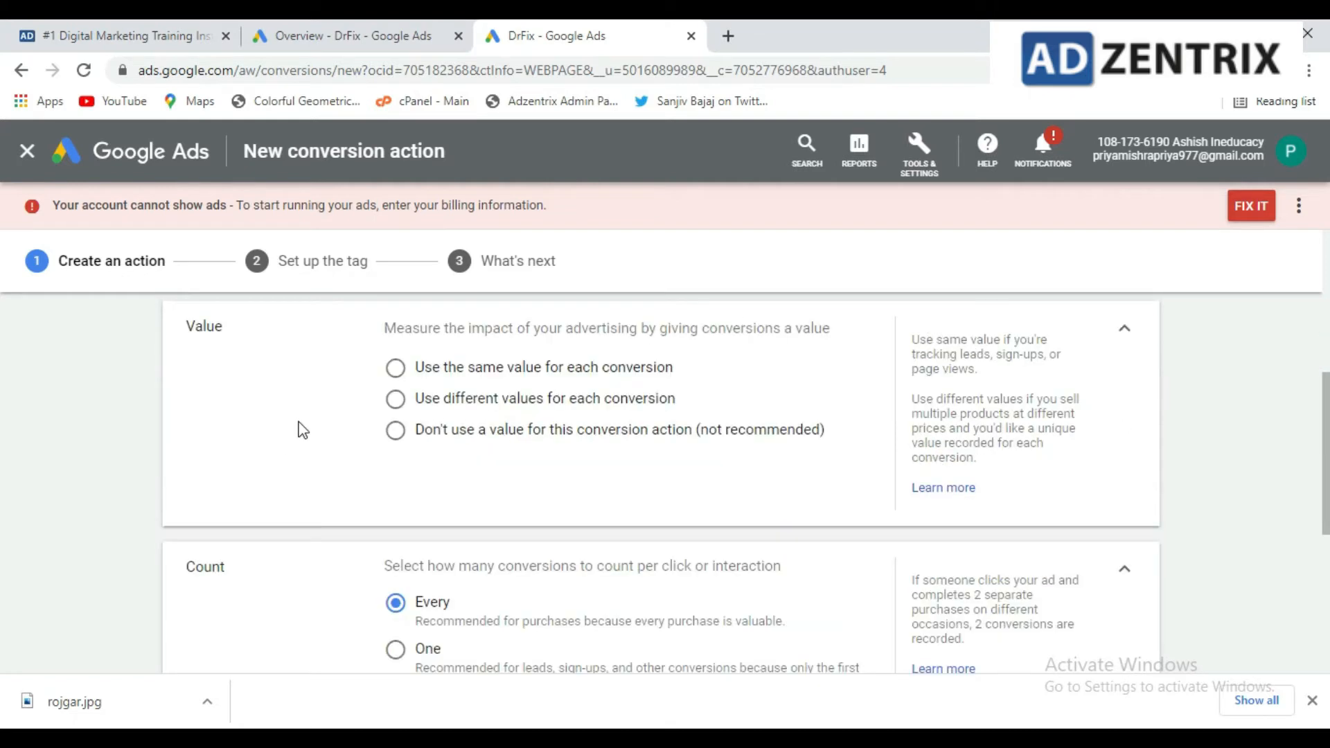
pyautogui.scroll(2, 303, 429)
pyautogui.doubleClick(189, 423)
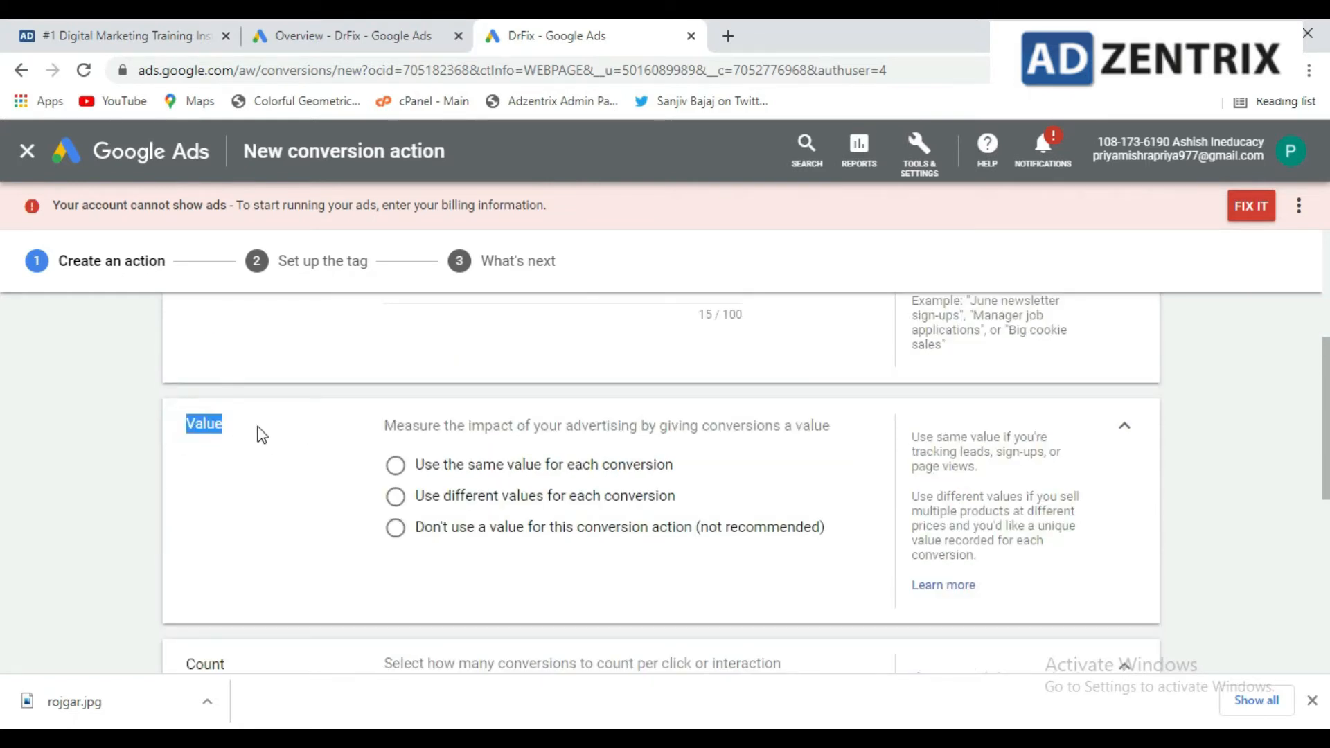
pyautogui.scroll(2, 261, 435)
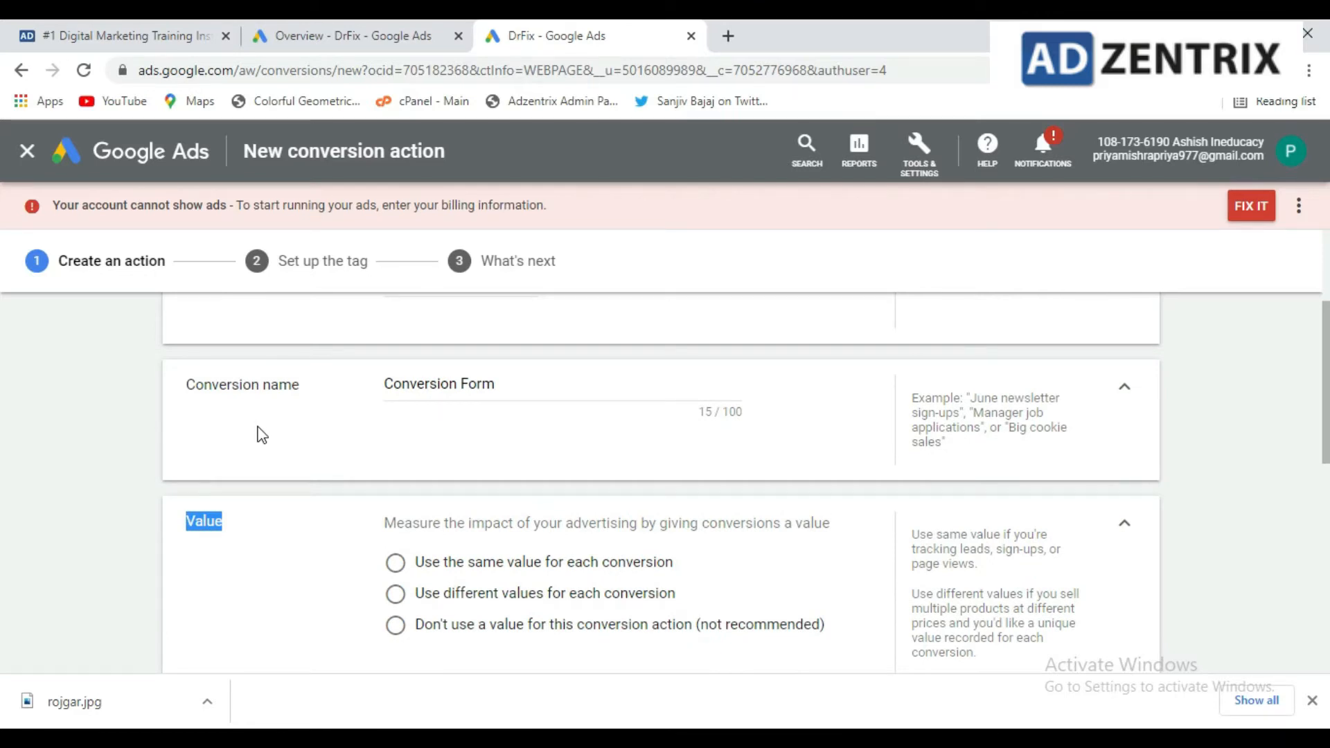
pyautogui.scroll(-2, 262, 435)
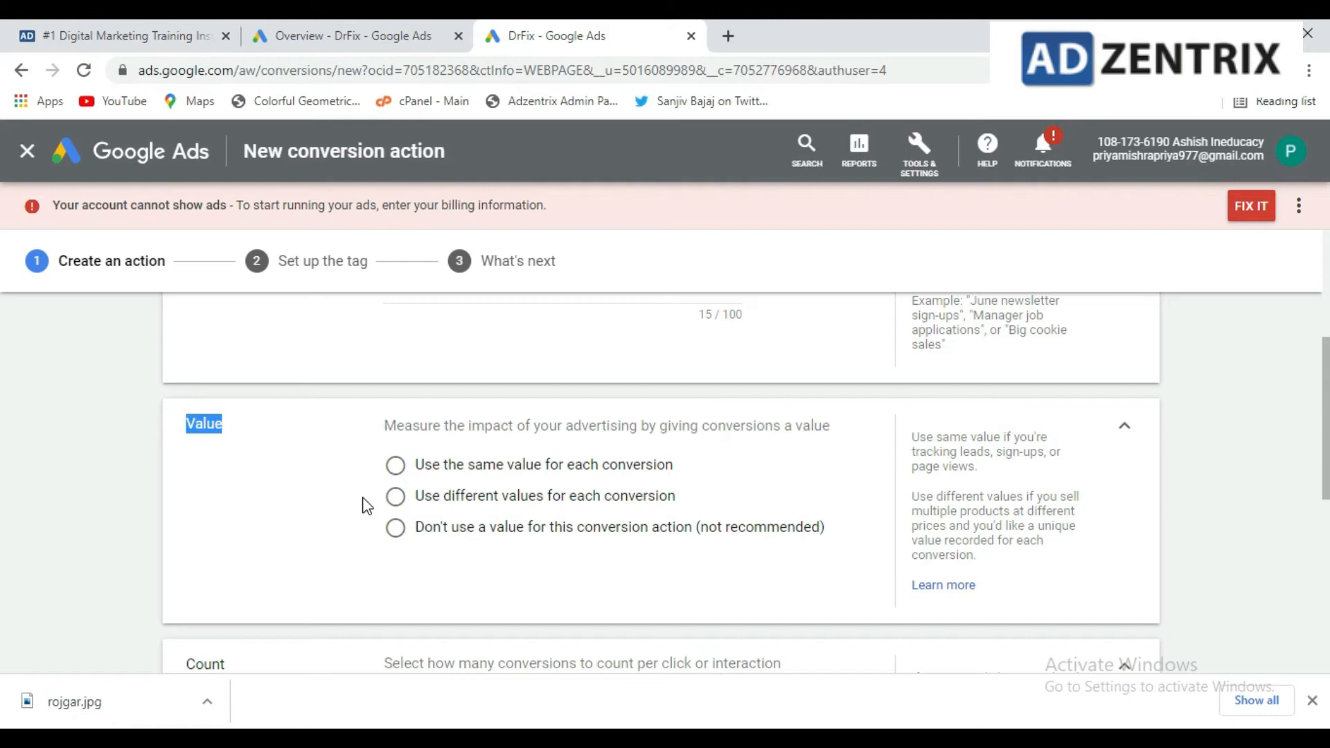
pyautogui.click(262, 529)
pyautogui.click(396, 530)
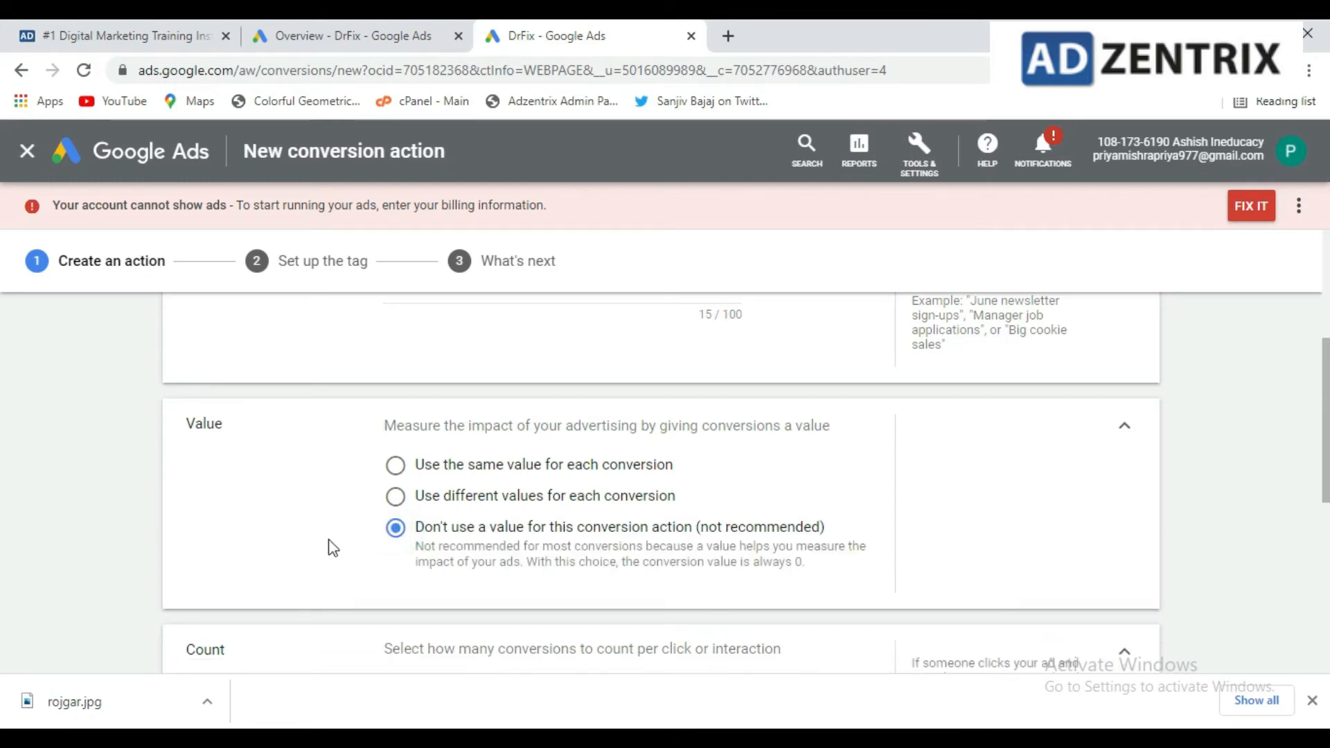
# - Set the conversion count to One per click or interaction
pyautogui.scroll(-3, 290, 496)
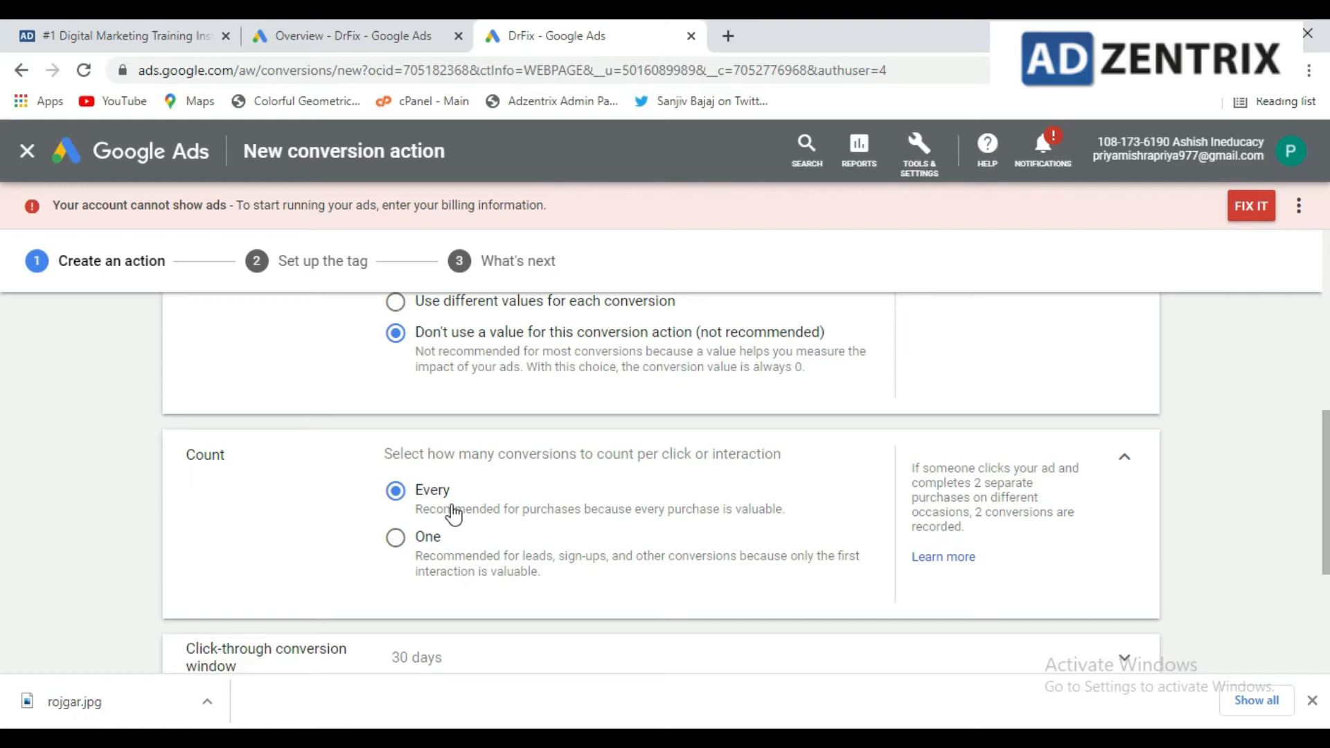
pyautogui.click(223, 466)
pyautogui.click(395, 538)
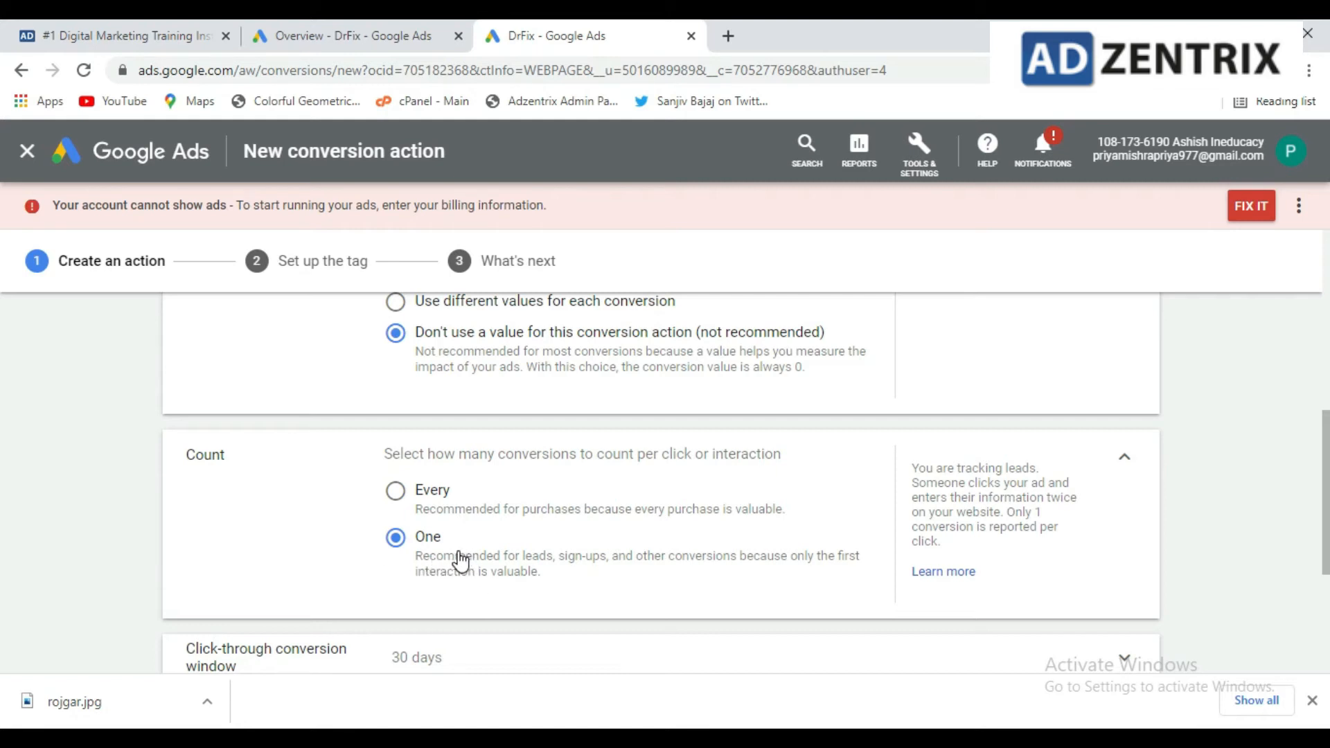
# - Examine the click-through conversion window setting and the durations it offers
pyautogui.scroll(-4, 461, 560)
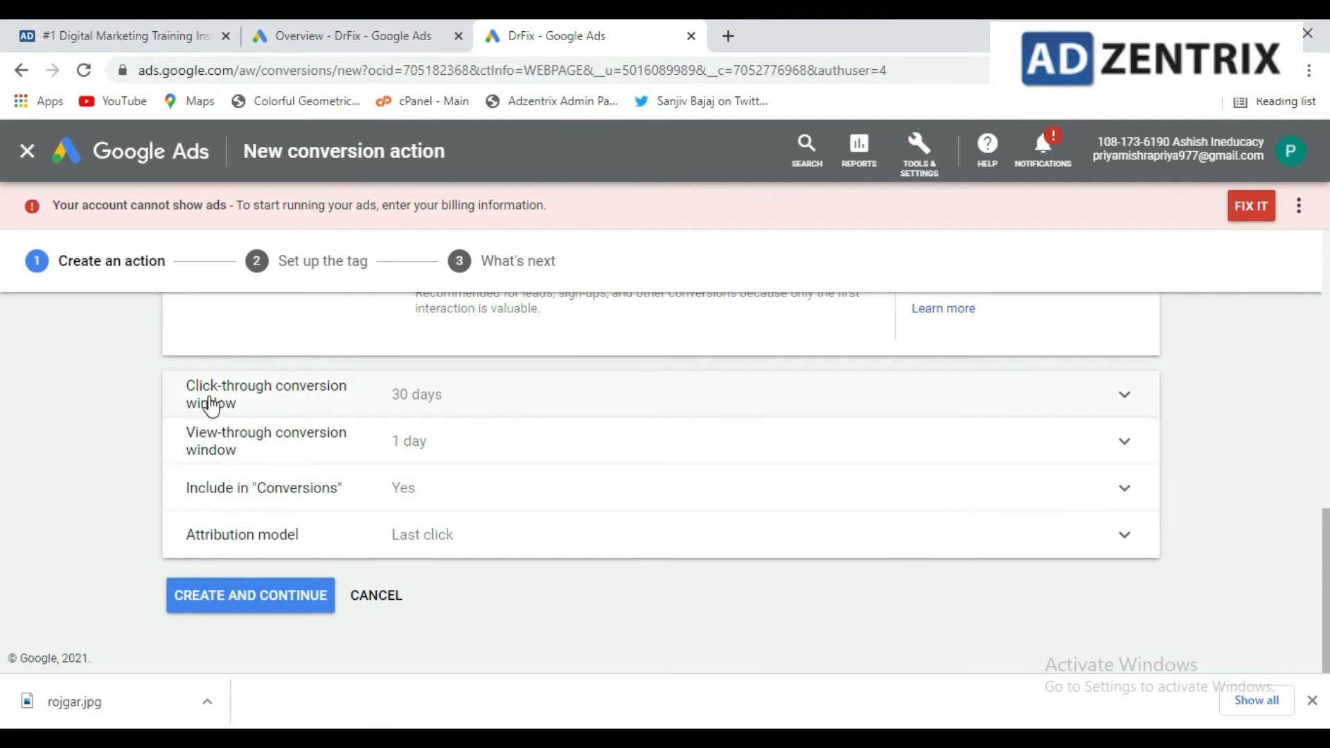
pyautogui.click(539, 398)
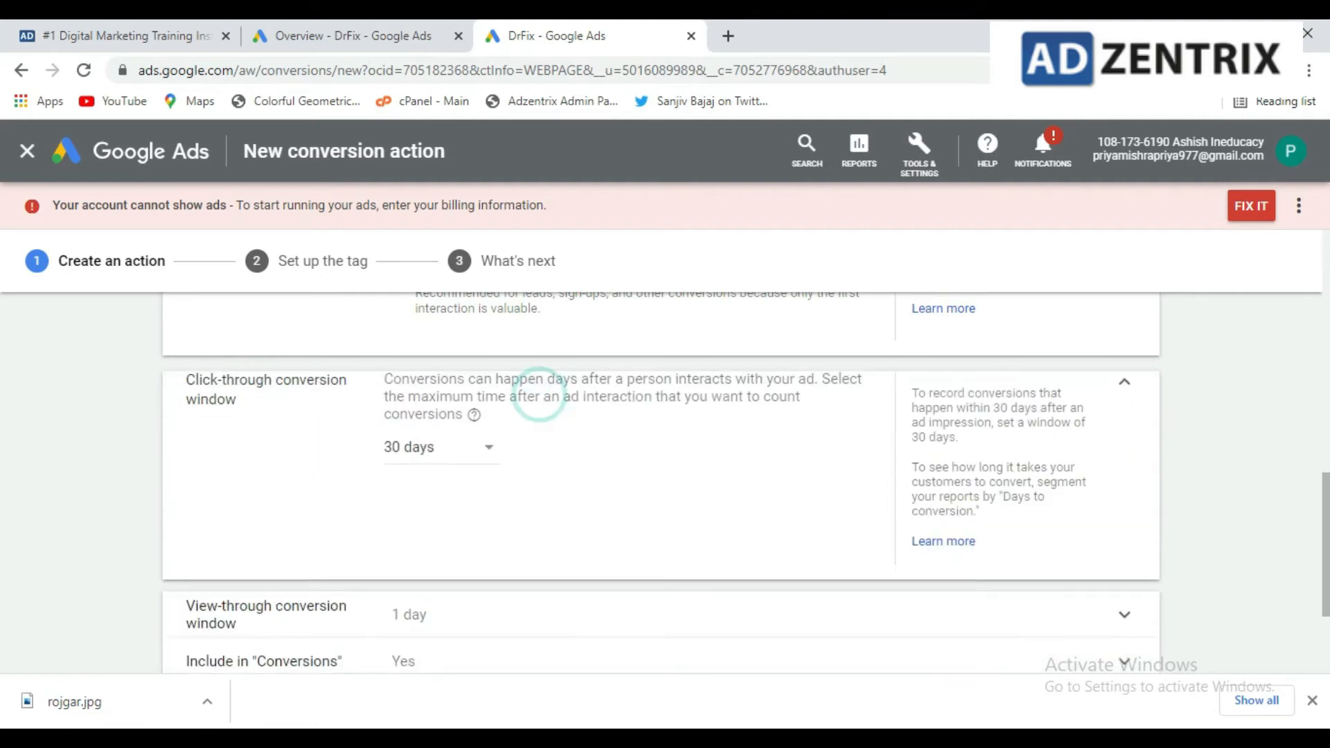
pyautogui.click(271, 463)
pyautogui.click(469, 467)
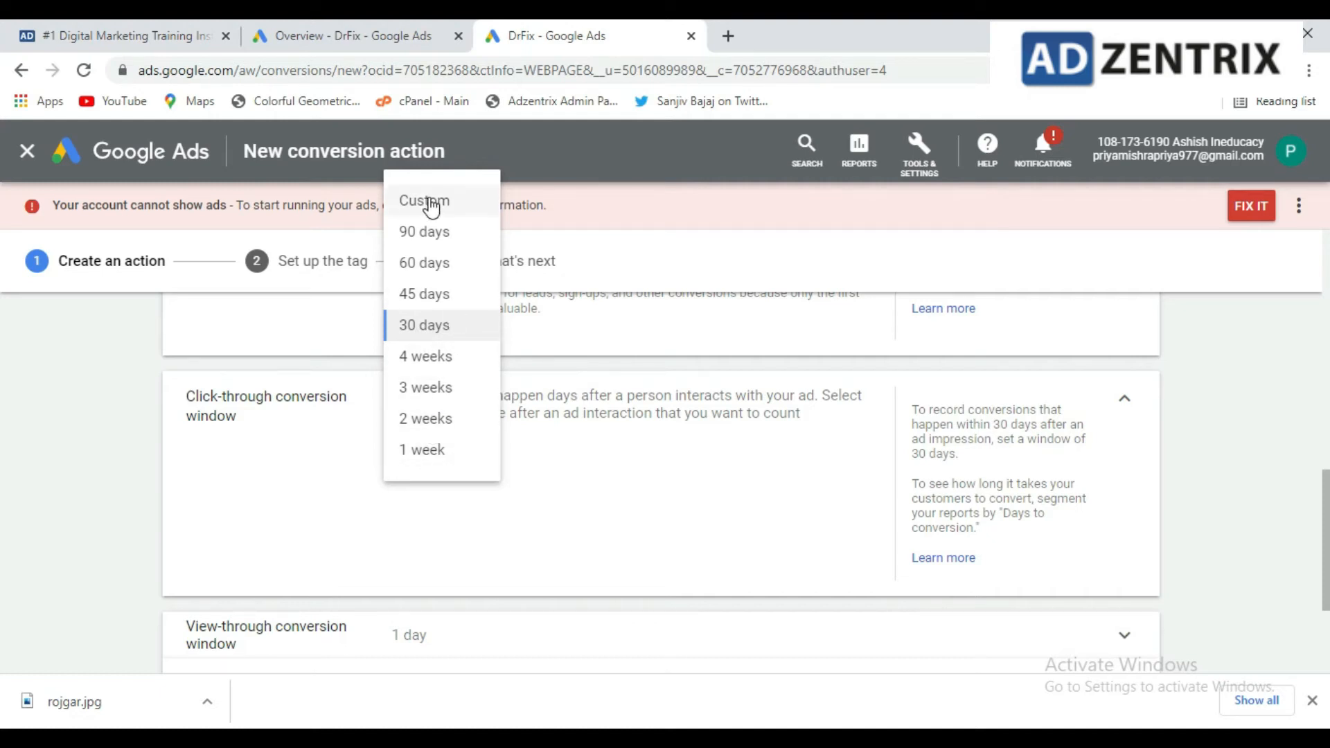
pyautogui.click(610, 506)
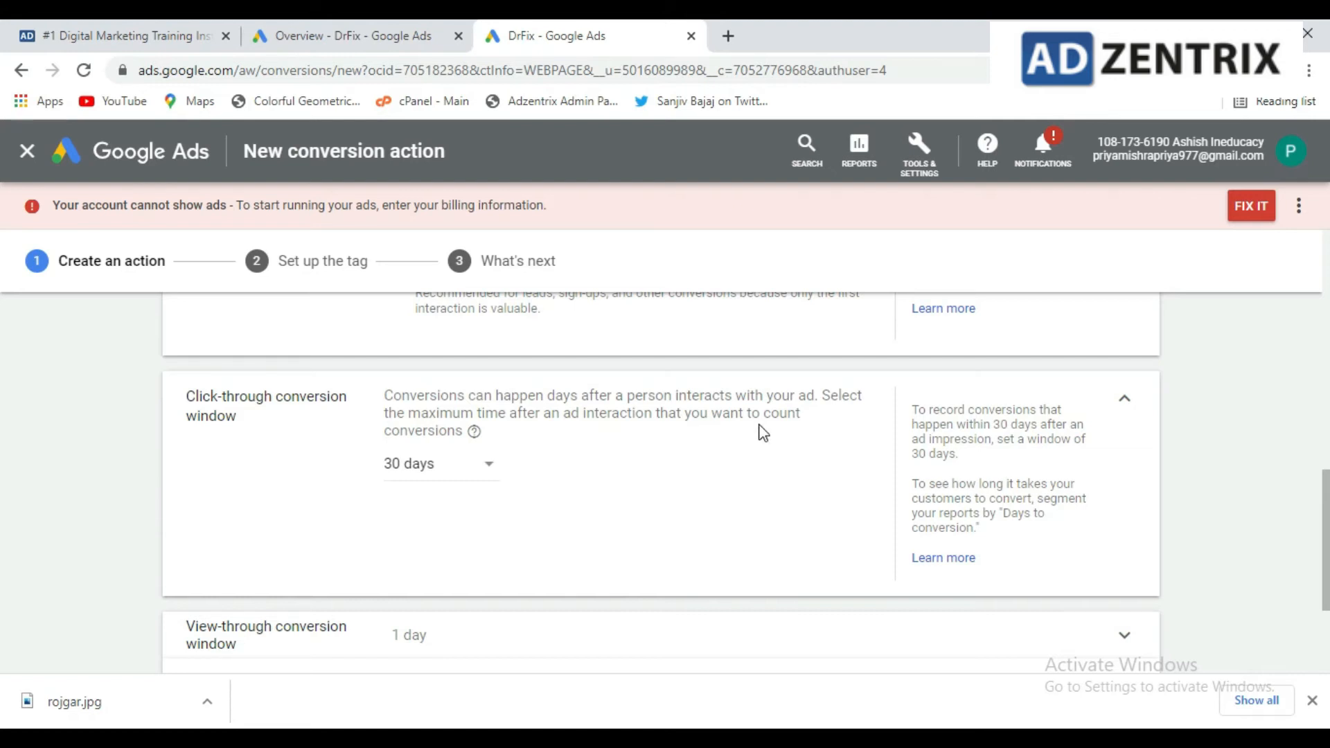
pyautogui.click(565, 462)
pyautogui.click(477, 466)
pyautogui.click(277, 483)
pyautogui.click(611, 532)
pyautogui.click(260, 502)
# - Check the Include in "Conversions" setting, then create the conversion action and continue to the tag setup
pyautogui.scroll(-3, 261, 519)
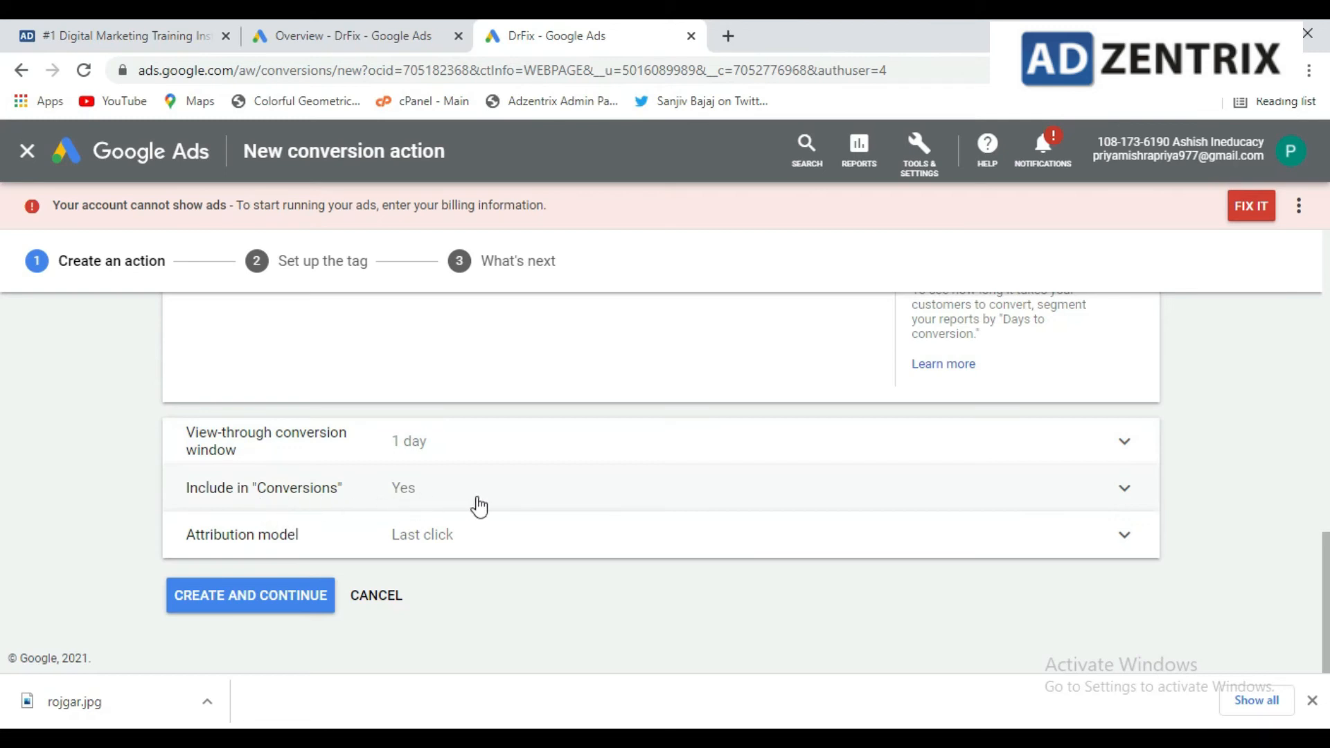
pyautogui.click(564, 499)
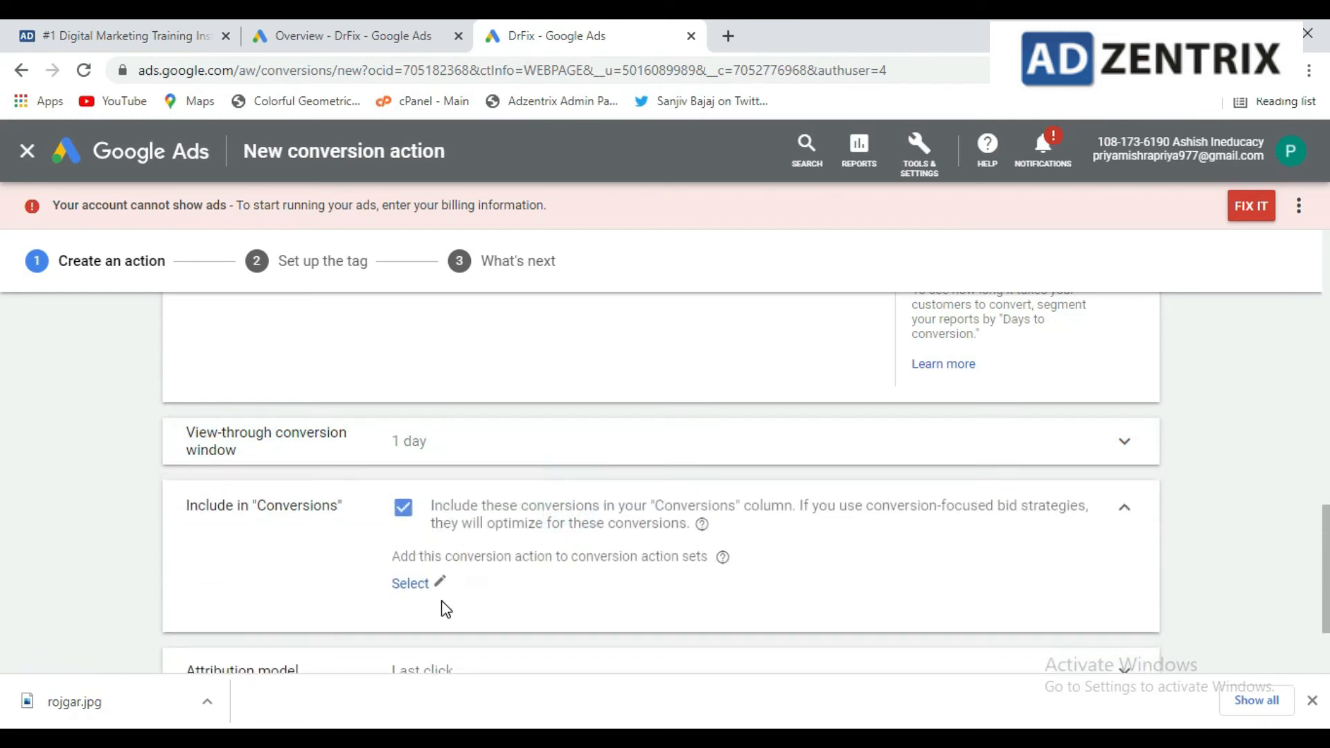
pyautogui.scroll(-2, 445, 609)
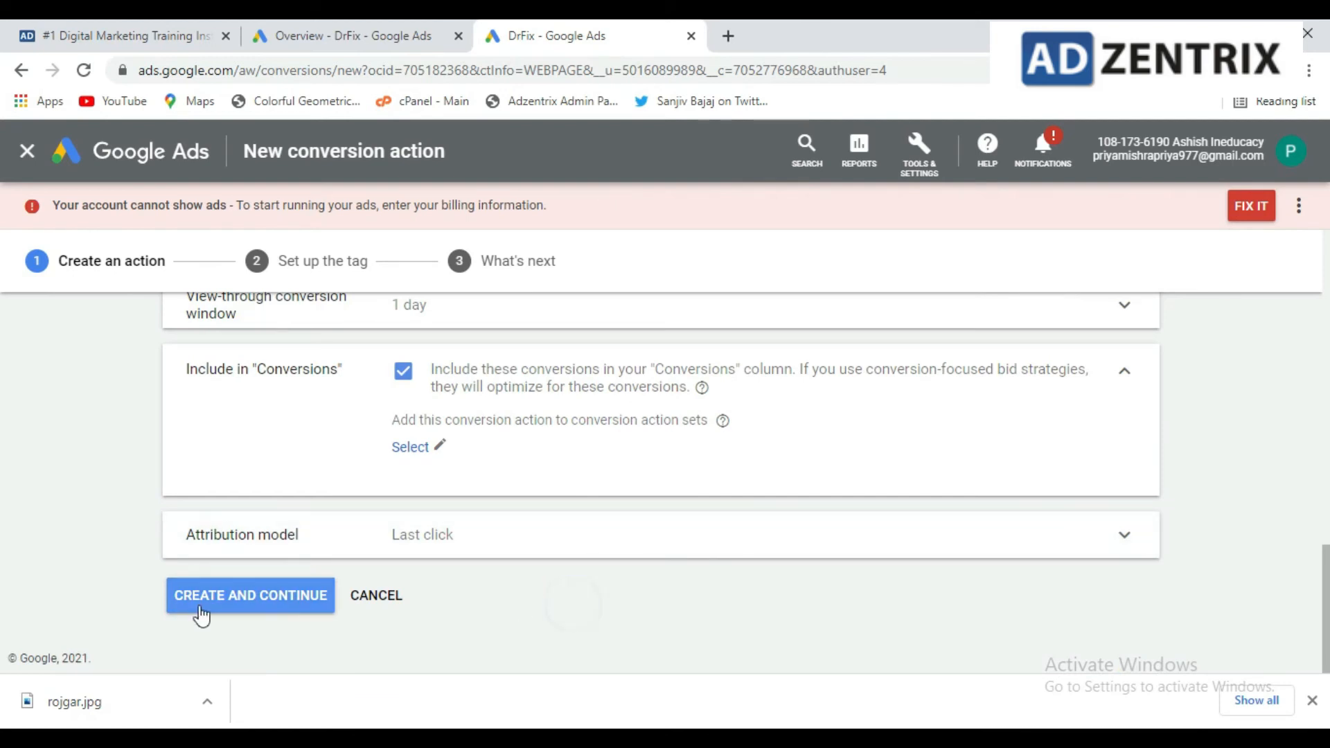
pyautogui.click(235, 602)
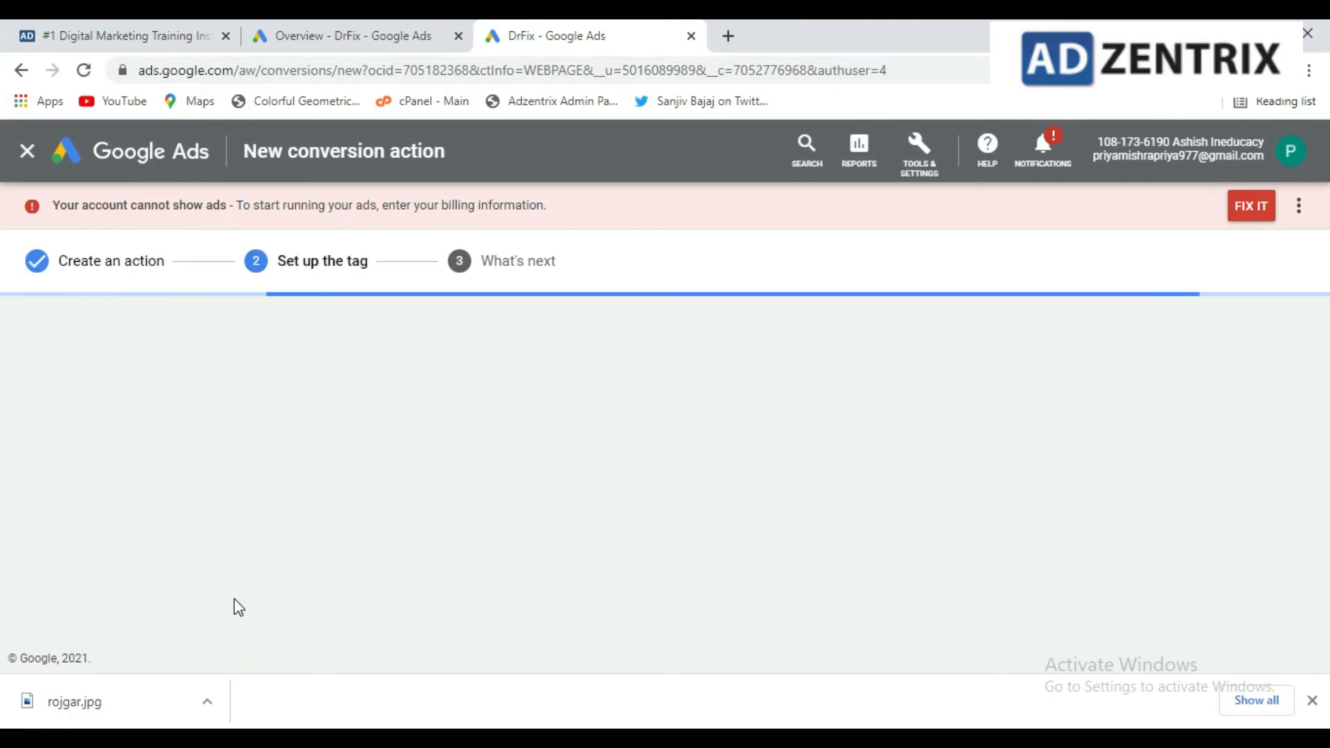
# - Choose to install the tag yourself as the tag setup method
pyautogui.moveTo(166, 335); pyautogui.dragTo(593, 335)
pyautogui.click(596, 335)
pyautogui.click(286, 414)
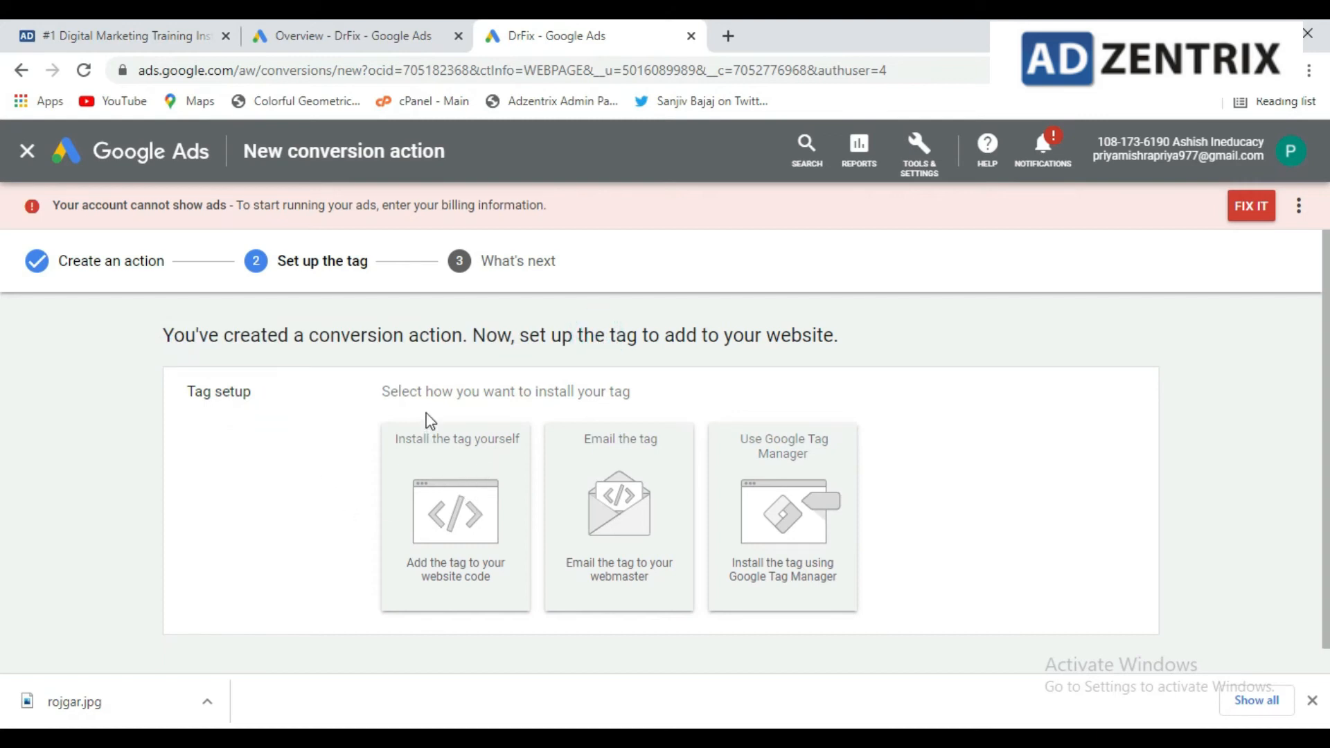
pyautogui.click(411, 399)
pyautogui.moveTo(492, 392); pyautogui.dragTo(646, 397)
pyautogui.click(647, 395)
pyautogui.click(928, 455)
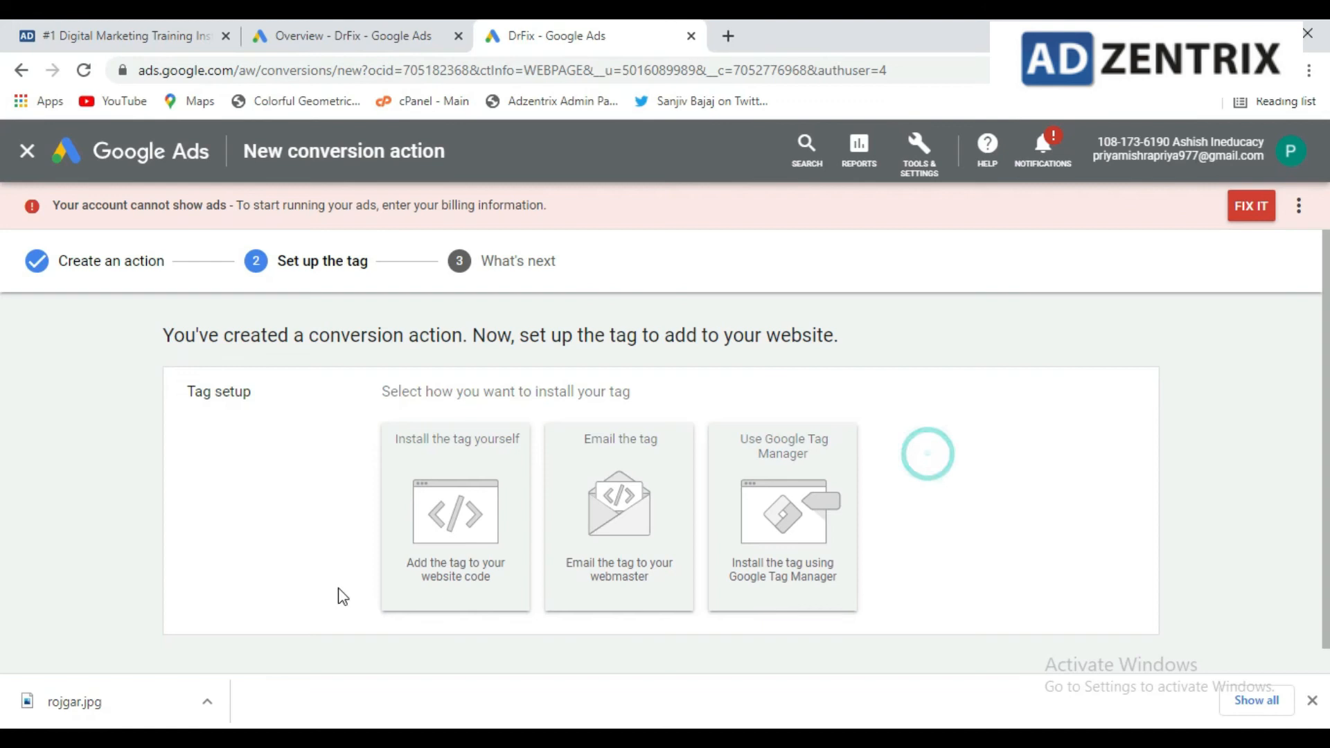
pyautogui.click(224, 512)
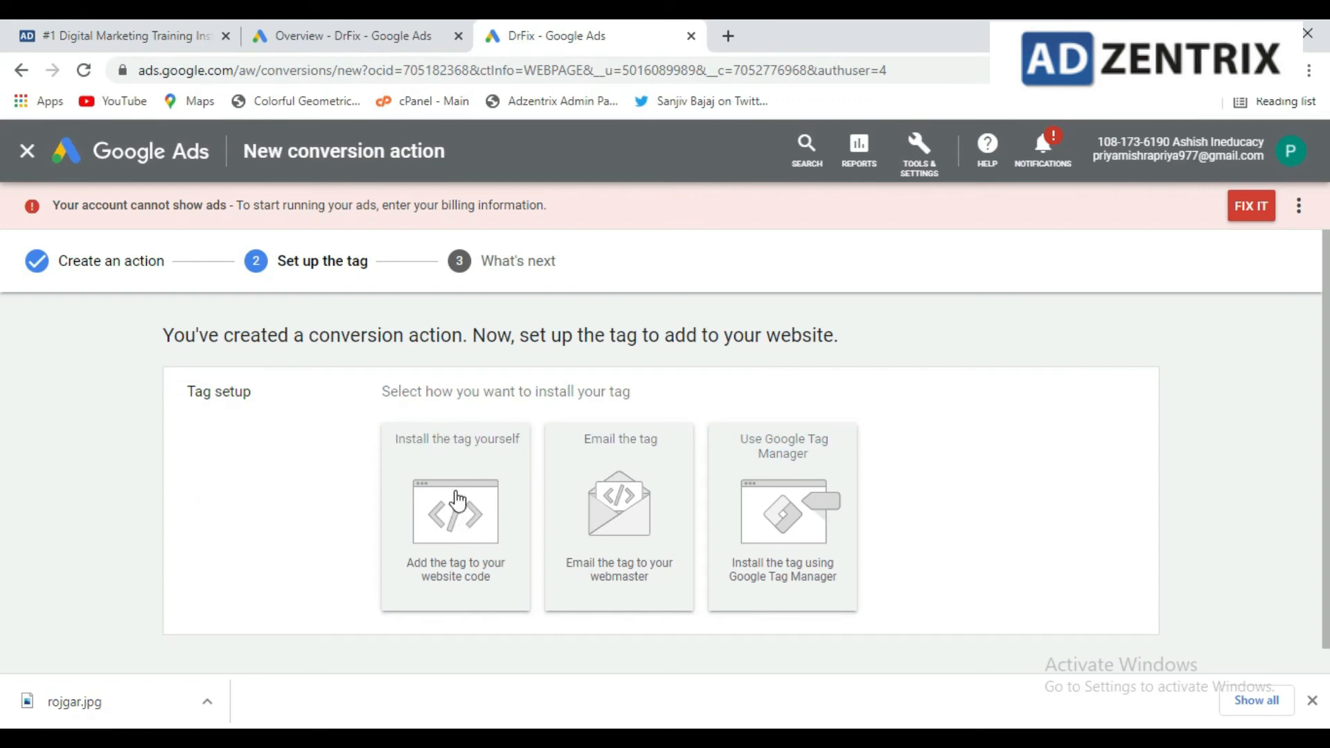
pyautogui.click(456, 499)
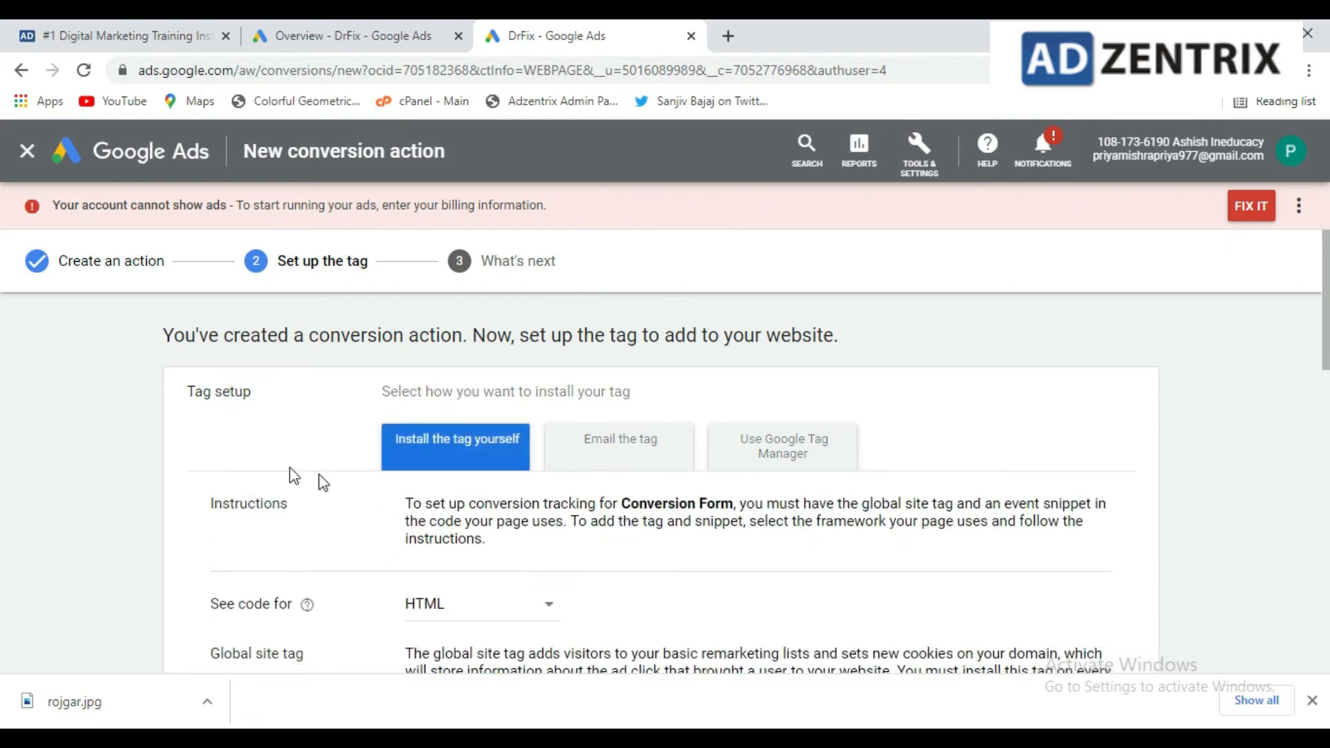
# - Examine the global site tag code and the instructions for placing it on the website's pages
pyautogui.scroll(-4, 290, 478)
pyautogui.scroll(-4, 362, 475)
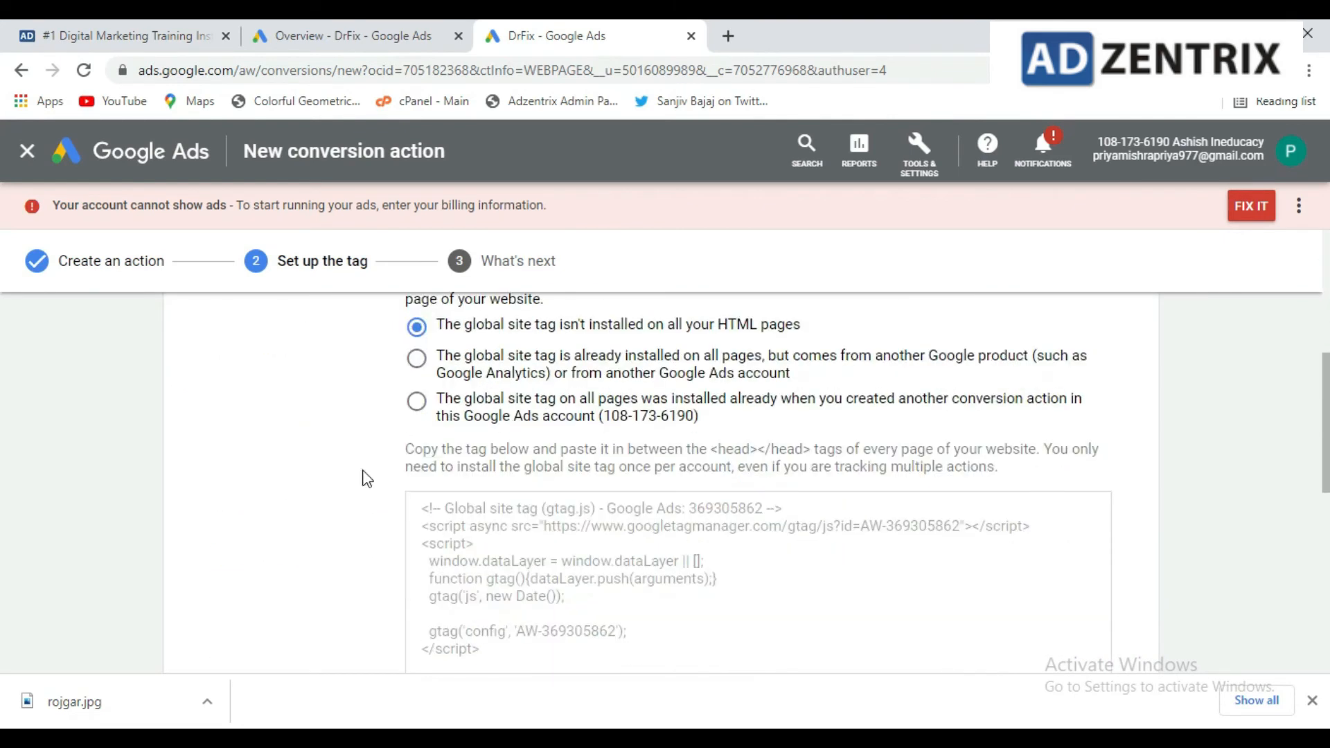
pyautogui.click(556, 441)
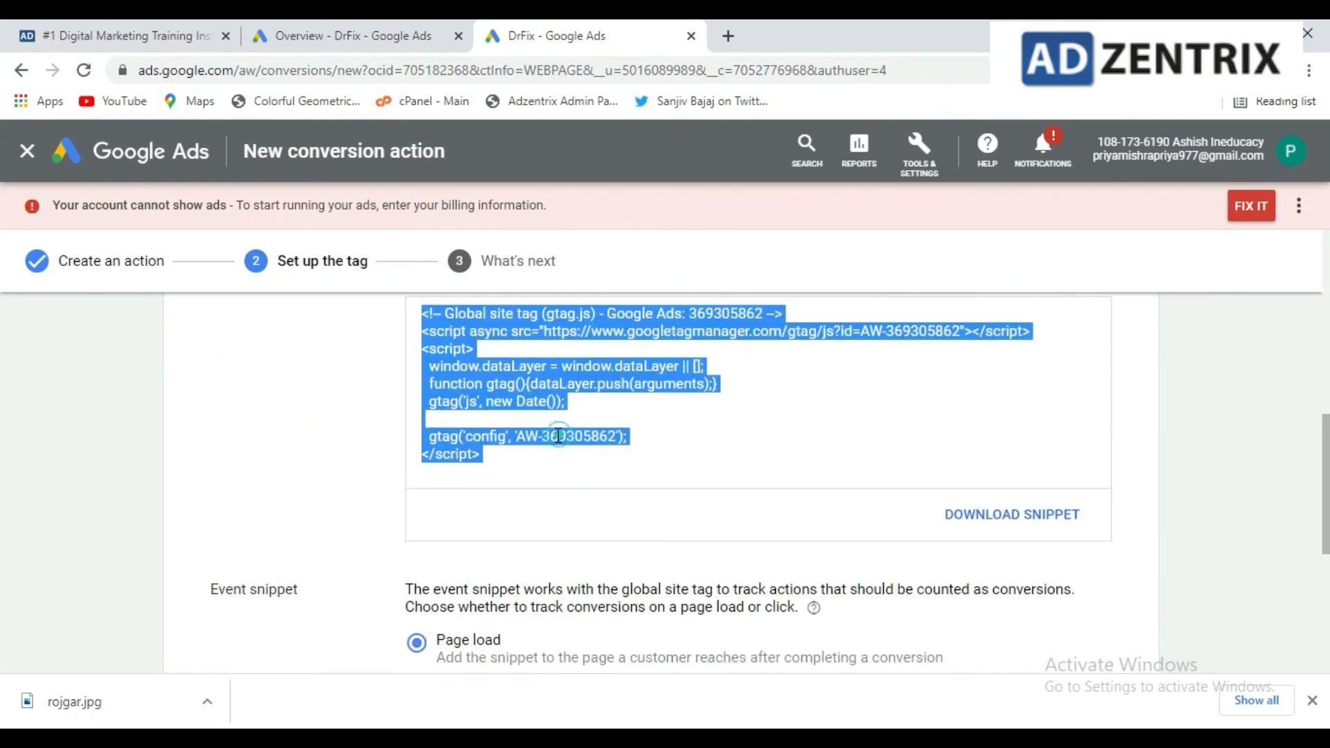
pyautogui.click(343, 435)
pyautogui.scroll(3, 339, 440)
pyautogui.scroll(-1, 336, 457)
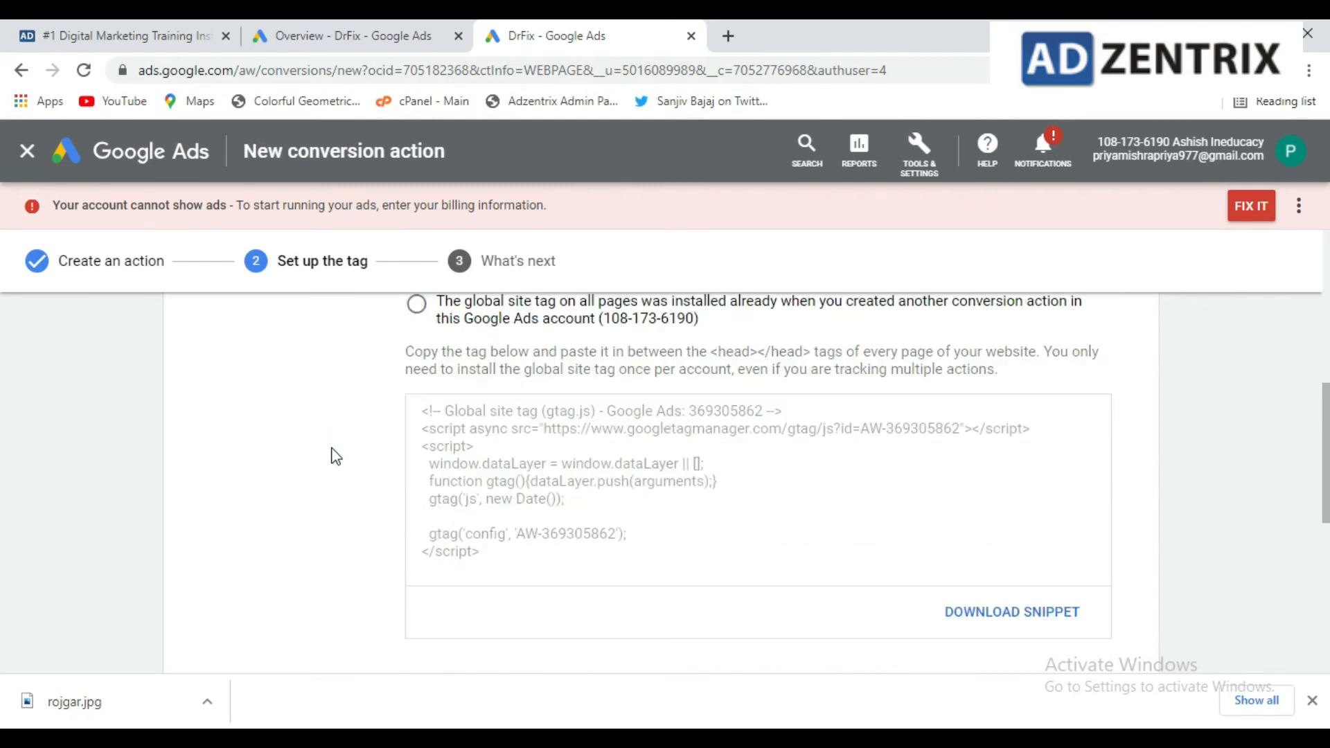
pyautogui.click(614, 466)
pyautogui.click(464, 477)
pyautogui.scroll(-6, 342, 480)
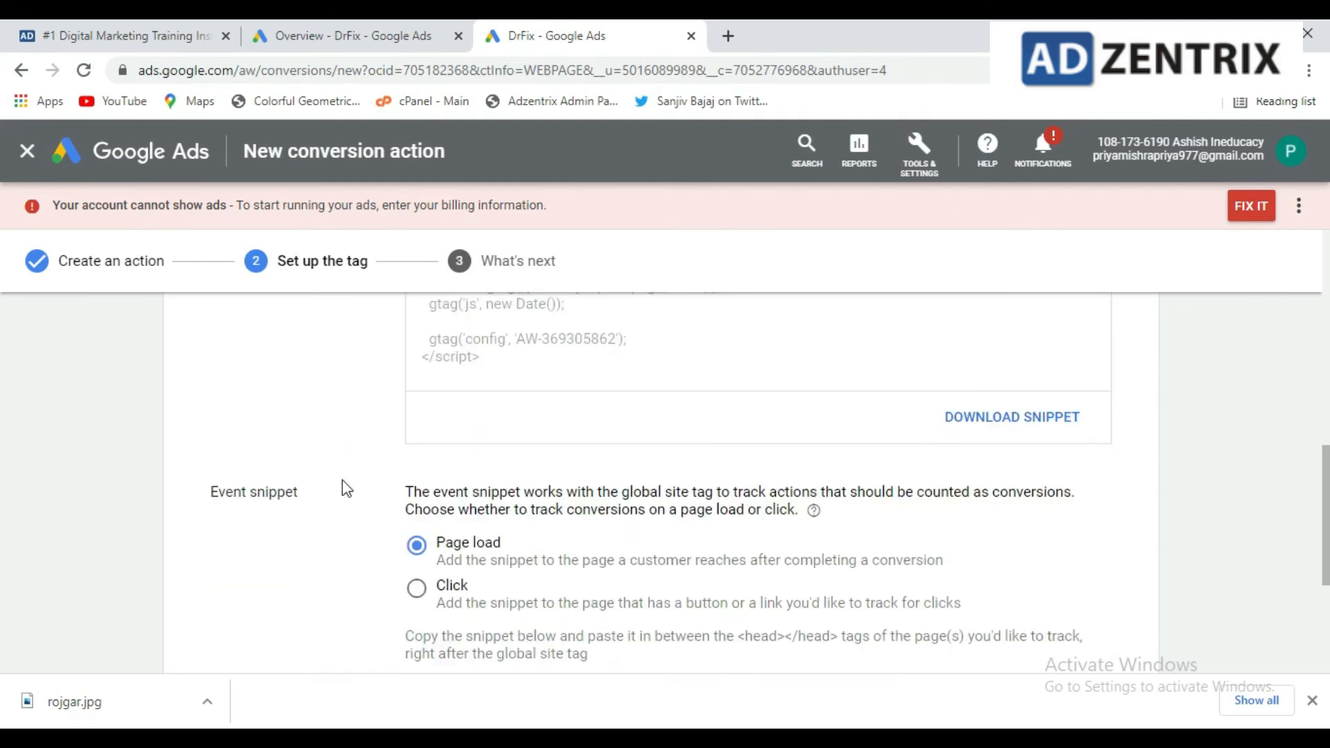
pyautogui.scroll(5, 342, 480)
pyautogui.scroll(-6, 556, 552)
pyautogui.click(543, 477)
pyautogui.scroll(7, 285, 445)
pyautogui.click(564, 466)
pyautogui.click(484, 447)
pyautogui.click(475, 453)
pyautogui.click(428, 443)
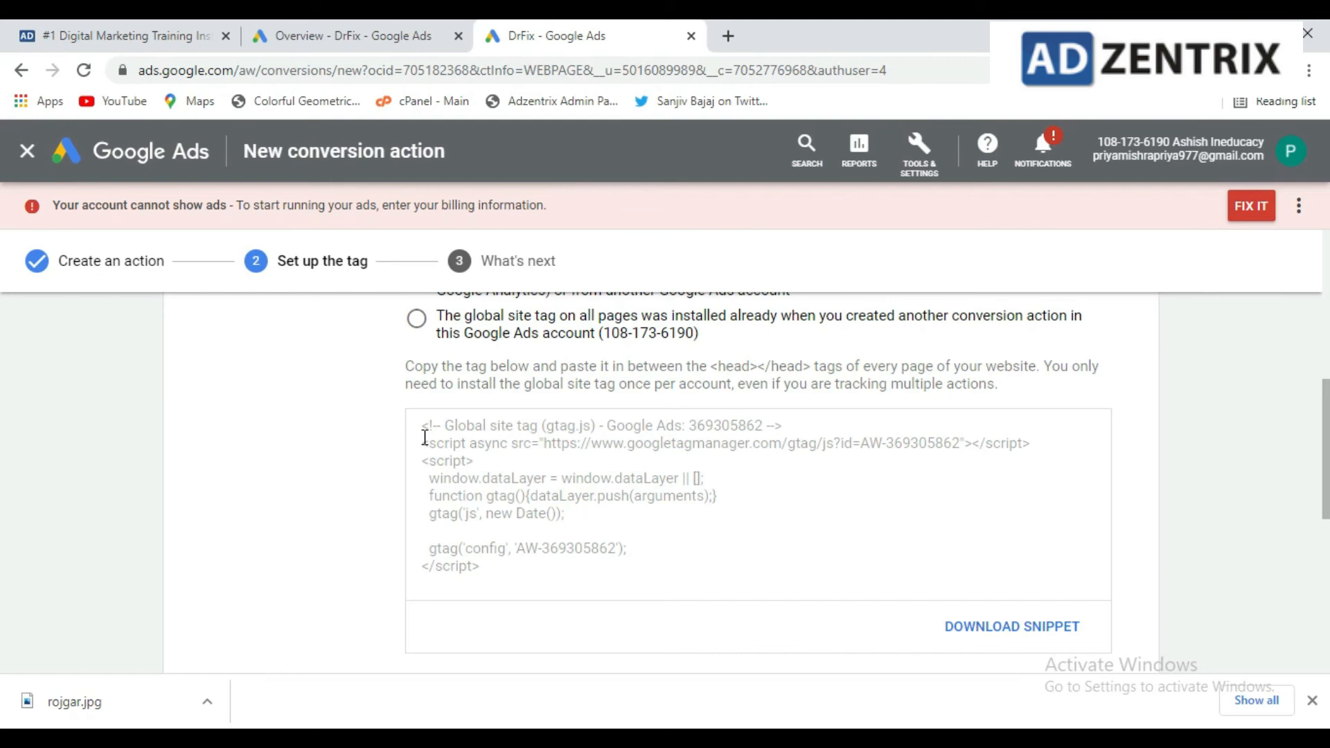
pyautogui.click(411, 376)
pyautogui.click(301, 503)
# - Select the whole event snippet code for the Conversion Form conversion page
pyautogui.scroll(-4, 305, 513)
pyautogui.scroll(-3, 310, 525)
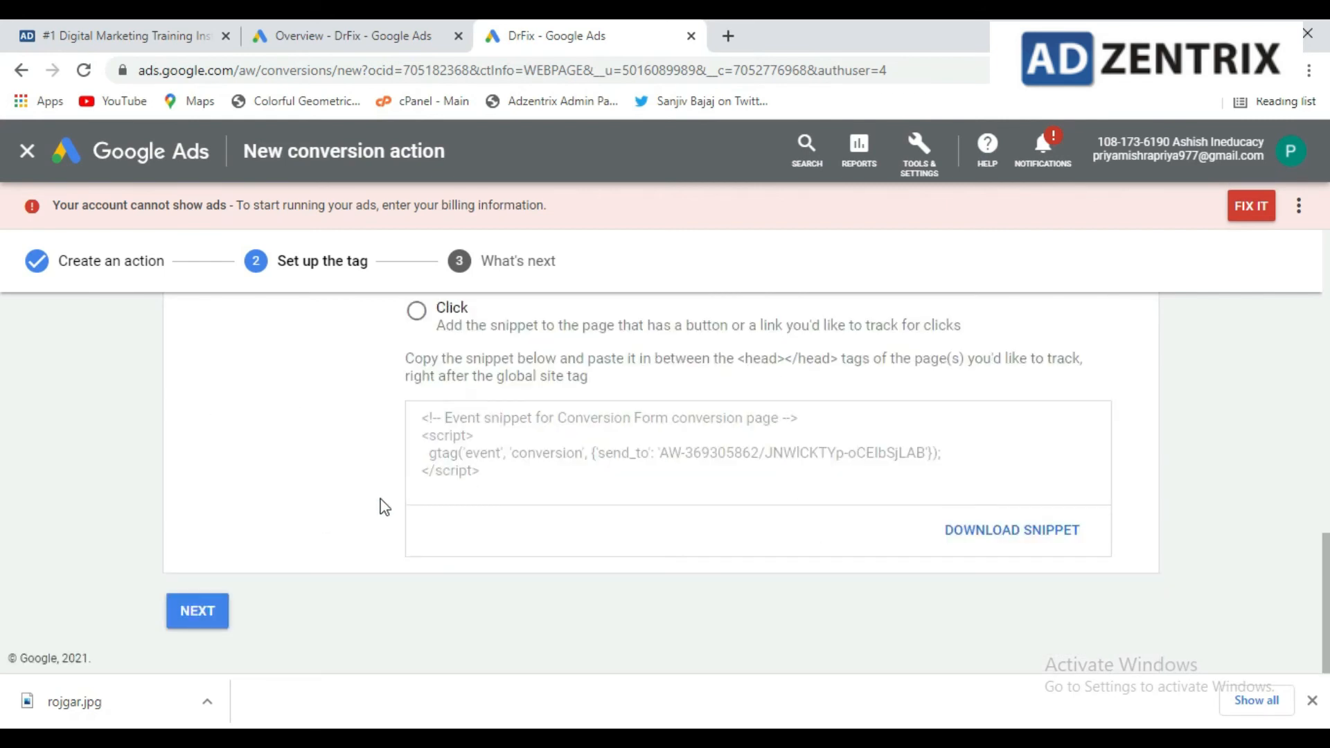
pyautogui.click(522, 474)
pyautogui.click(523, 457)
pyautogui.click(457, 449)
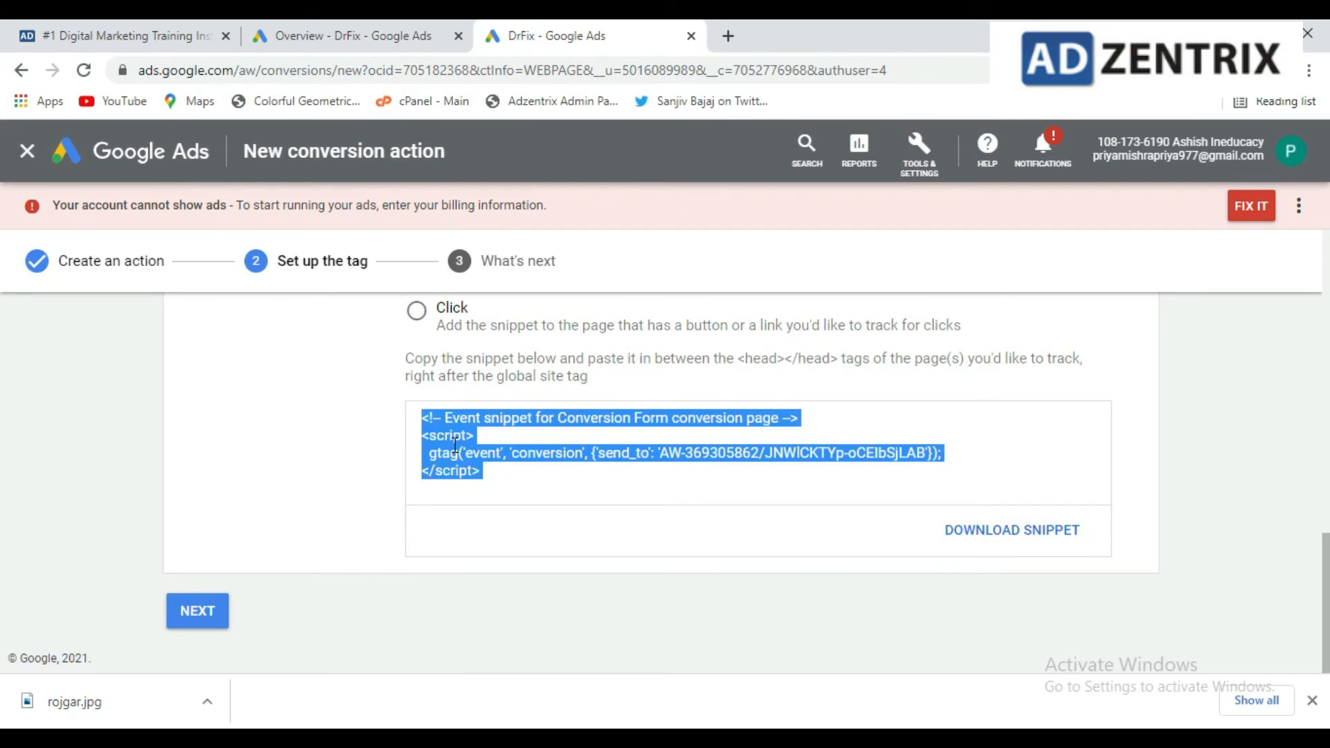
# - Look over the Download Brochure lead form on the training.adzentrix.com home page
pyautogui.click(139, 36)
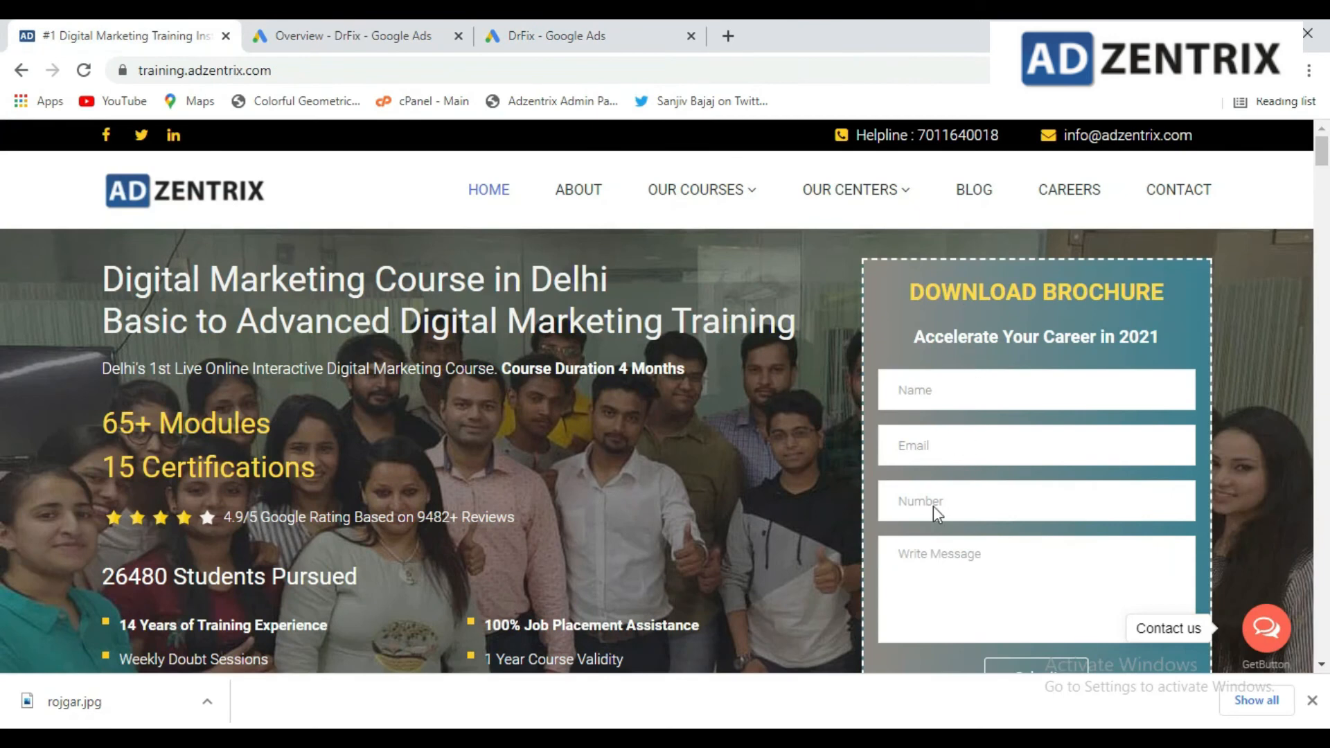
pyautogui.scroll(-2, 995, 460)
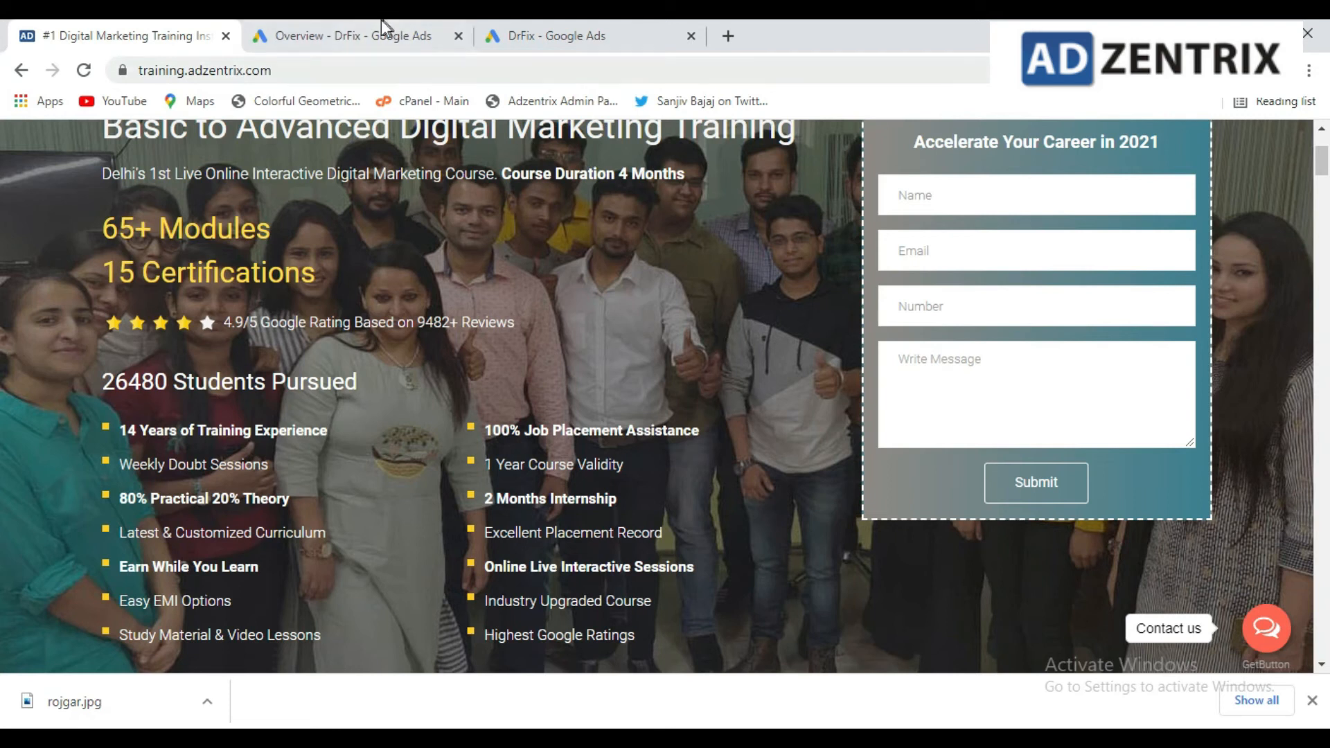
pyautogui.click(568, 23)
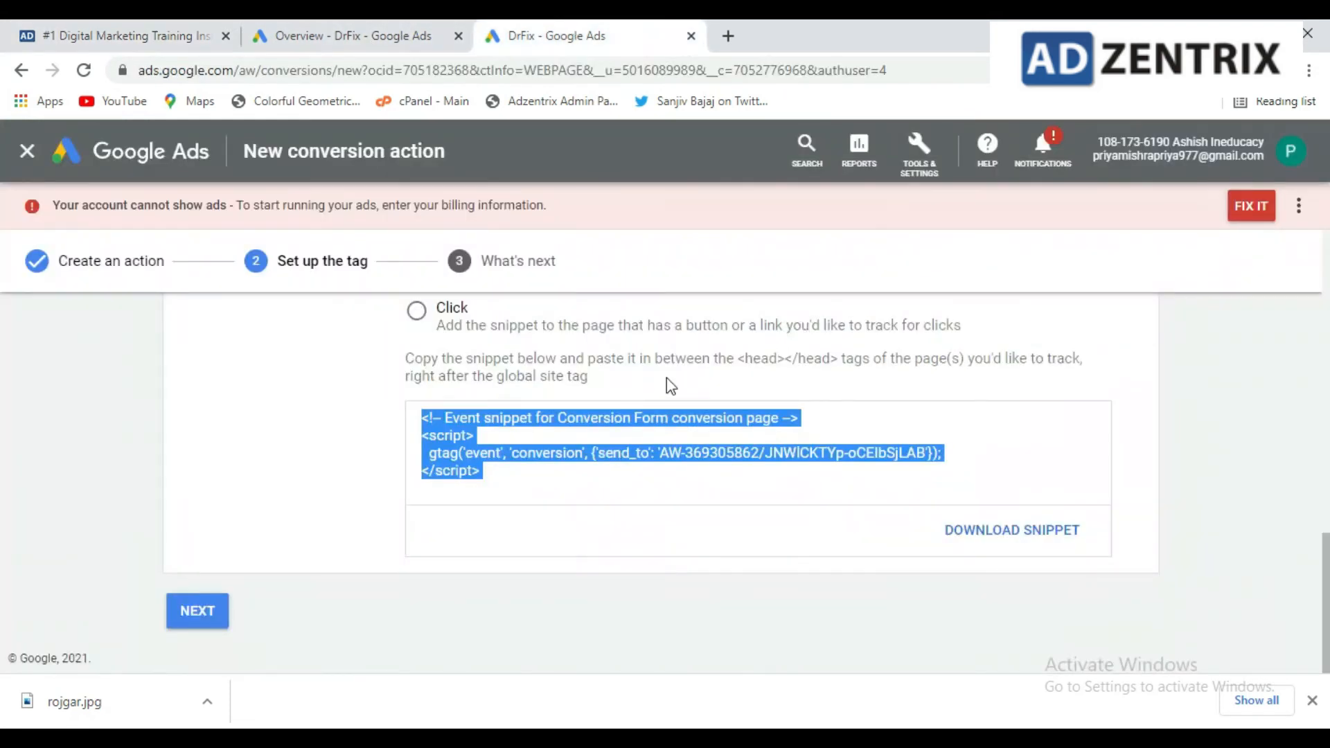
# - Examine the page-load event snippet code together with the Page load and Click tracking options
pyautogui.click(621, 484)
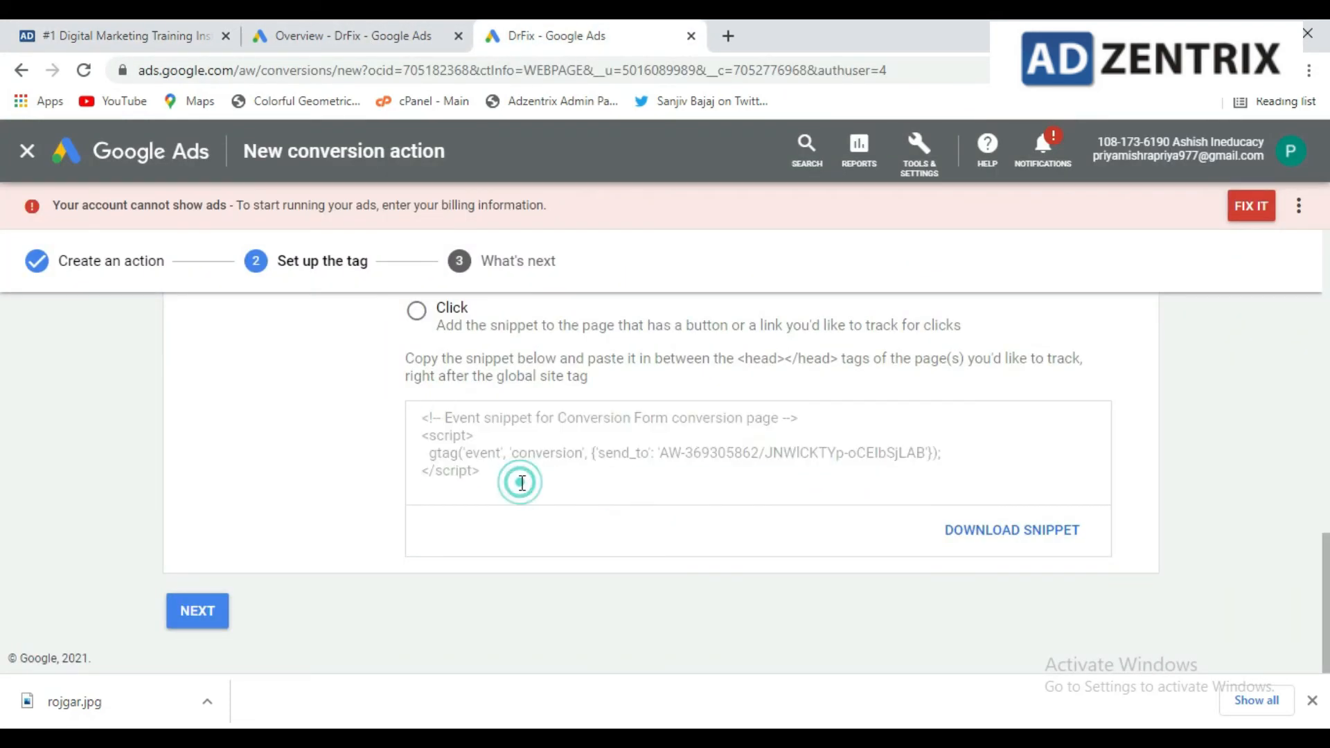
pyautogui.click(492, 463)
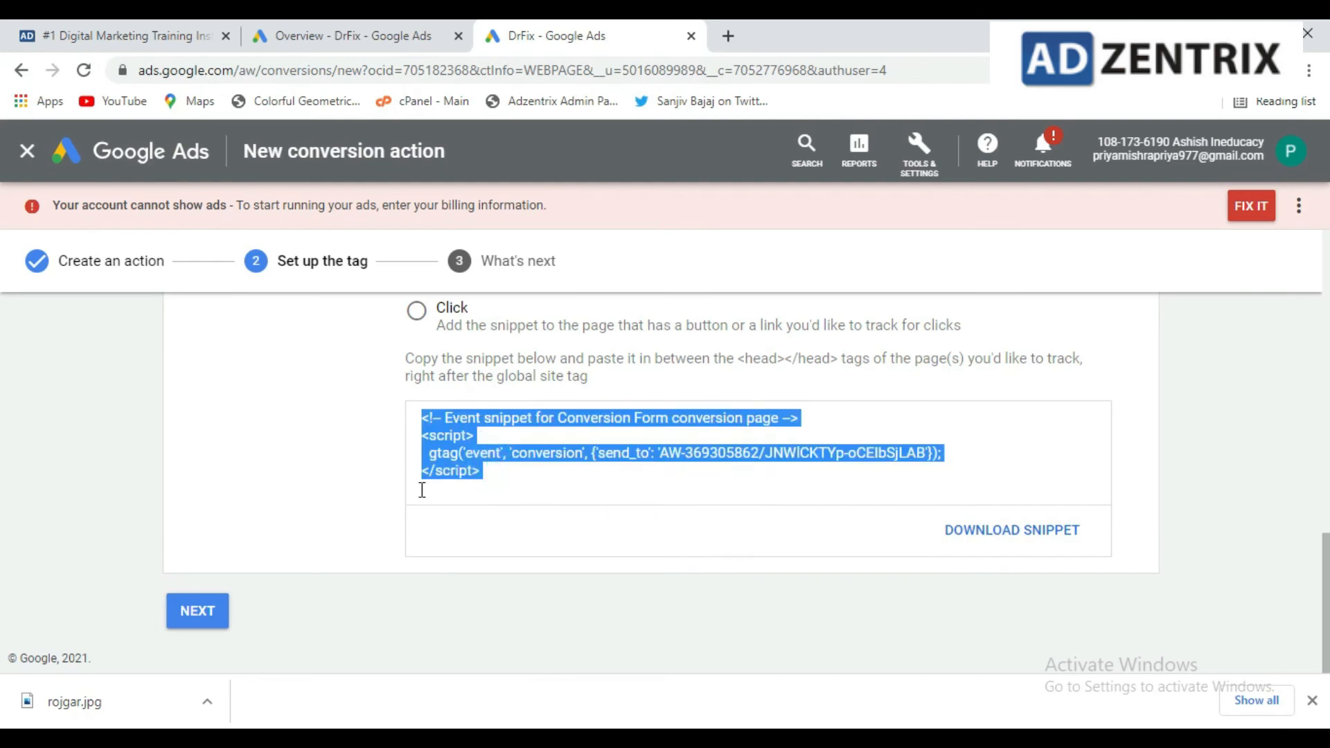
pyautogui.click(354, 435)
pyautogui.click(434, 424)
pyautogui.scroll(1, 309, 419)
pyautogui.click(525, 547)
pyautogui.click(483, 529)
pyautogui.click(508, 572)
pyautogui.click(505, 552)
pyautogui.click(255, 432)
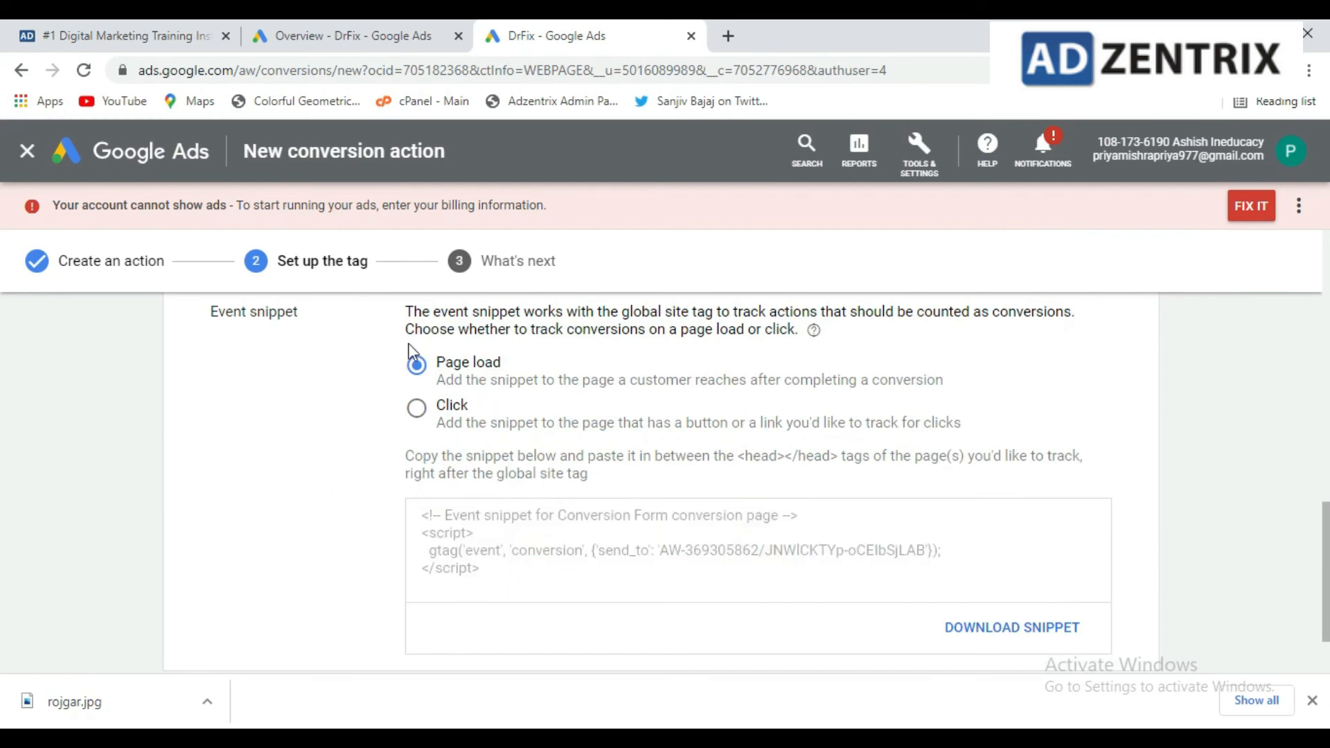
# - Review the training website's home page, then highlight the page-load event snippet in the Google Ads tag setup
pyautogui.click(111, 31)
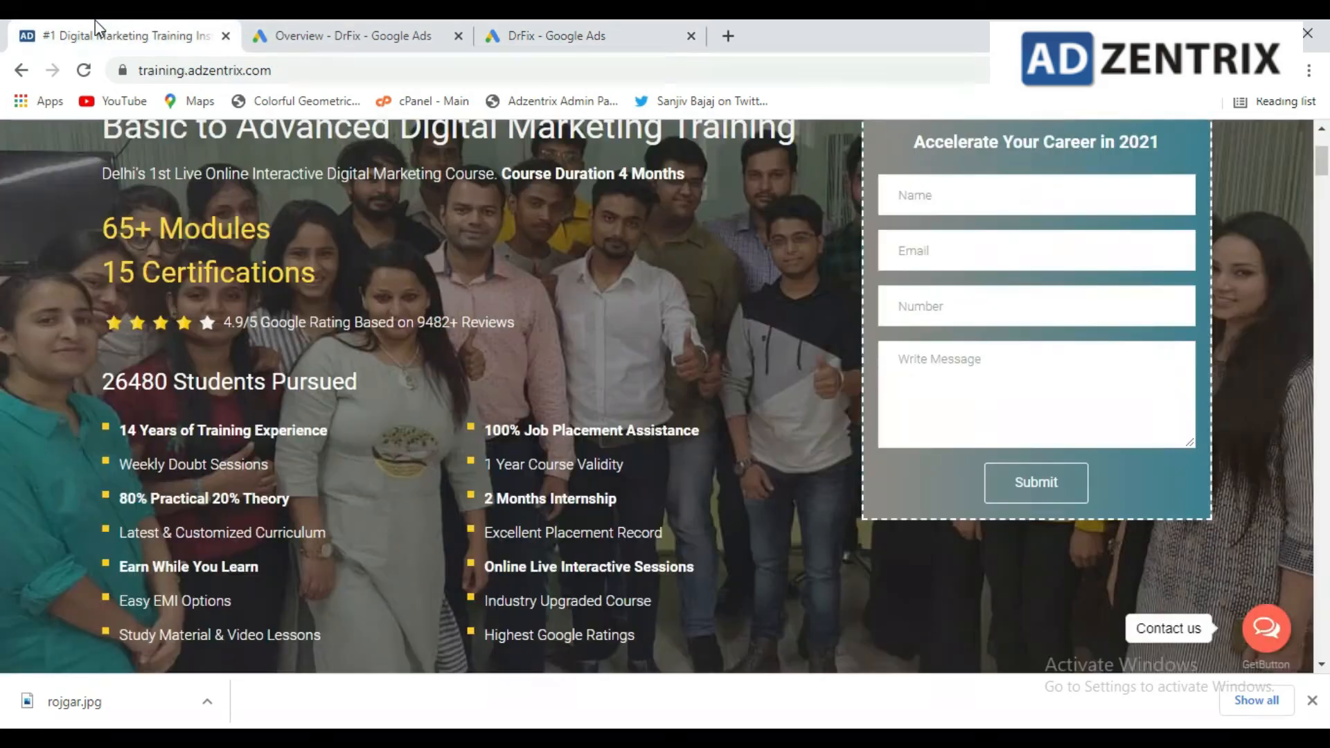
pyautogui.scroll(3, 521, 457)
pyautogui.scroll(-4, 521, 457)
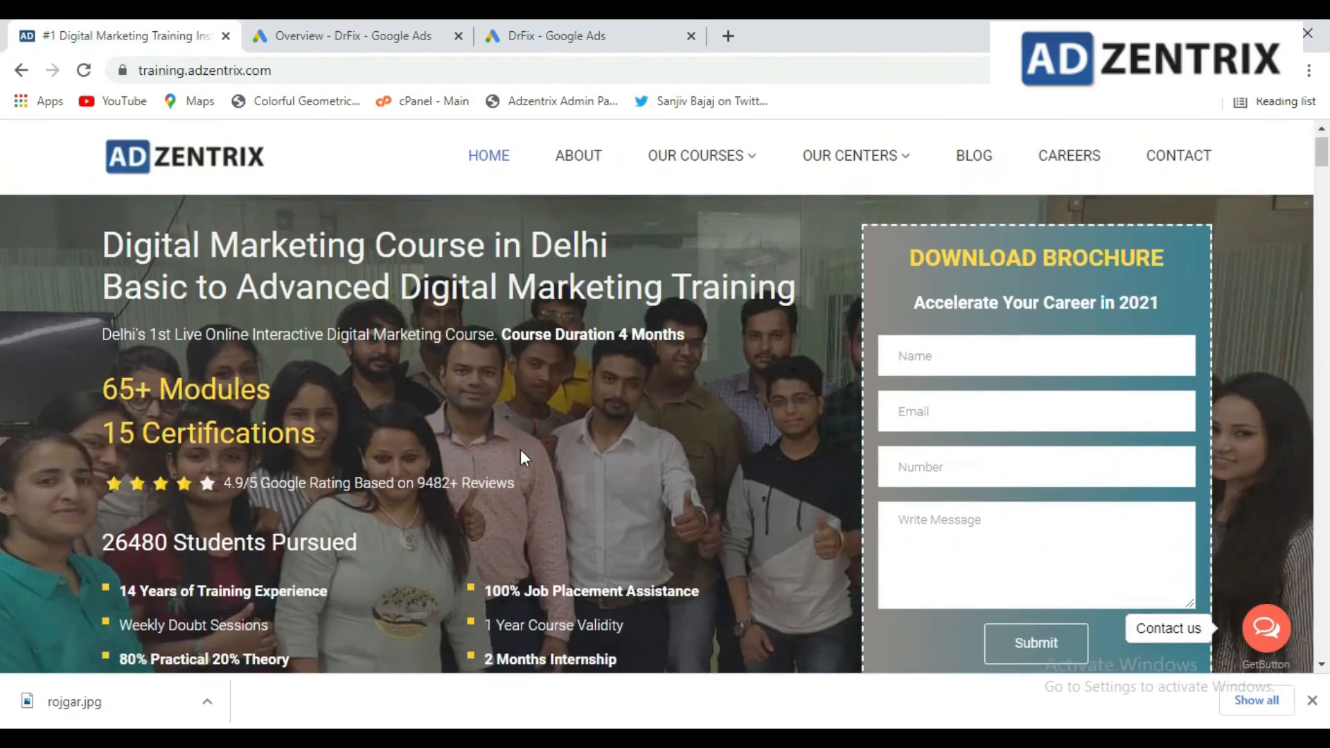
pyautogui.scroll(3, 887, 394)
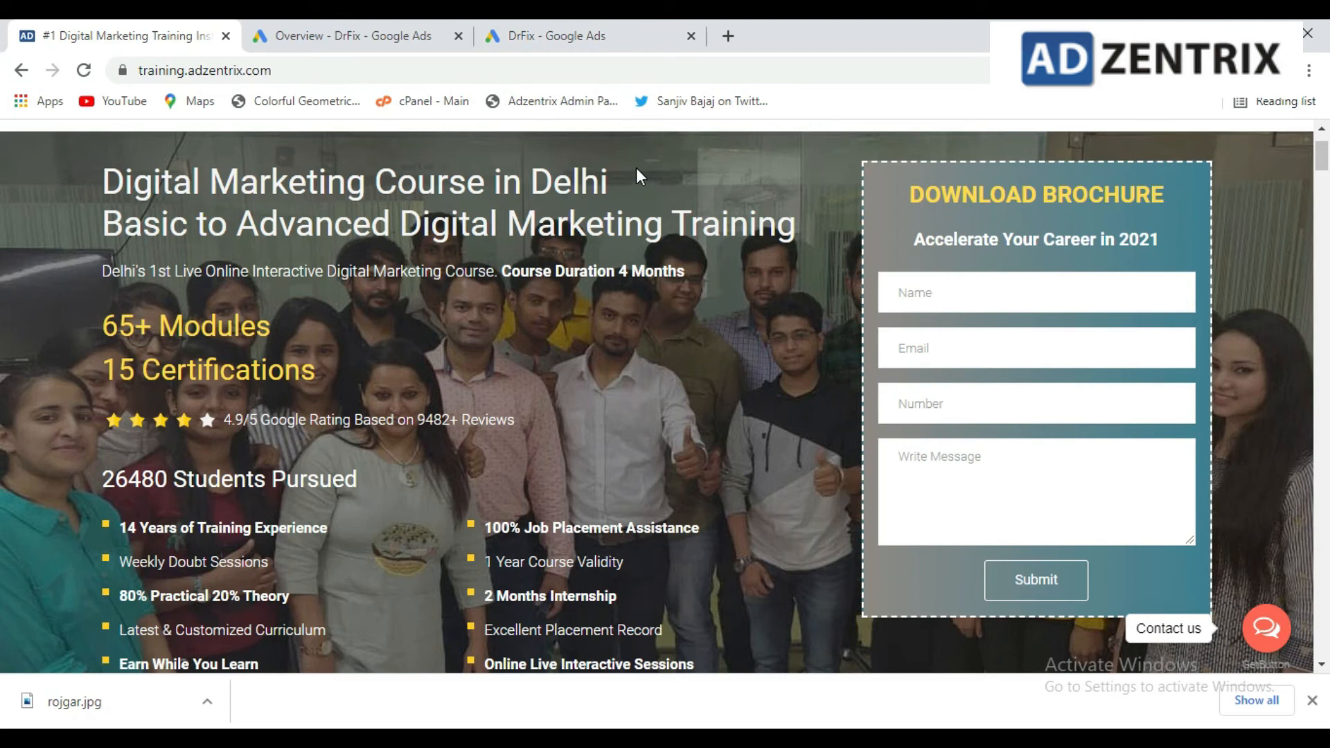
pyautogui.click(530, 33)
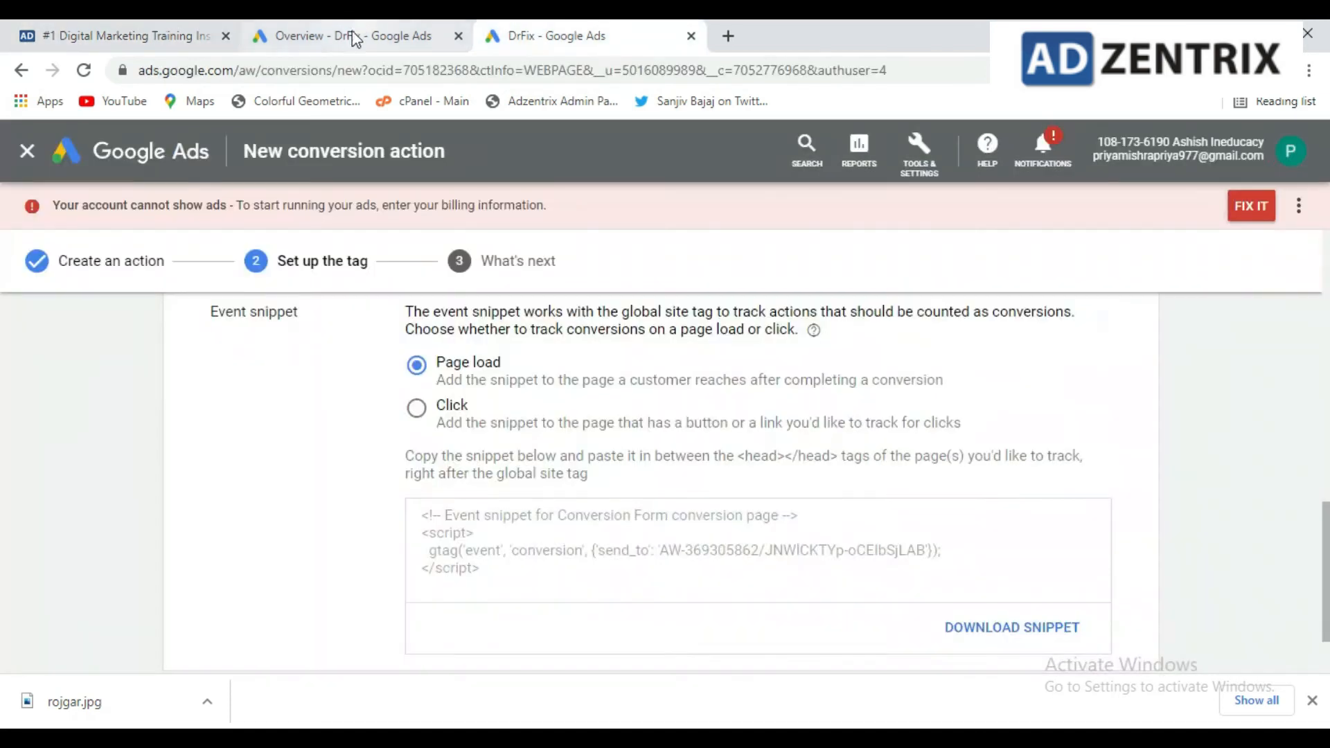
pyautogui.scroll(-2, 549, 435)
pyautogui.click(548, 443)
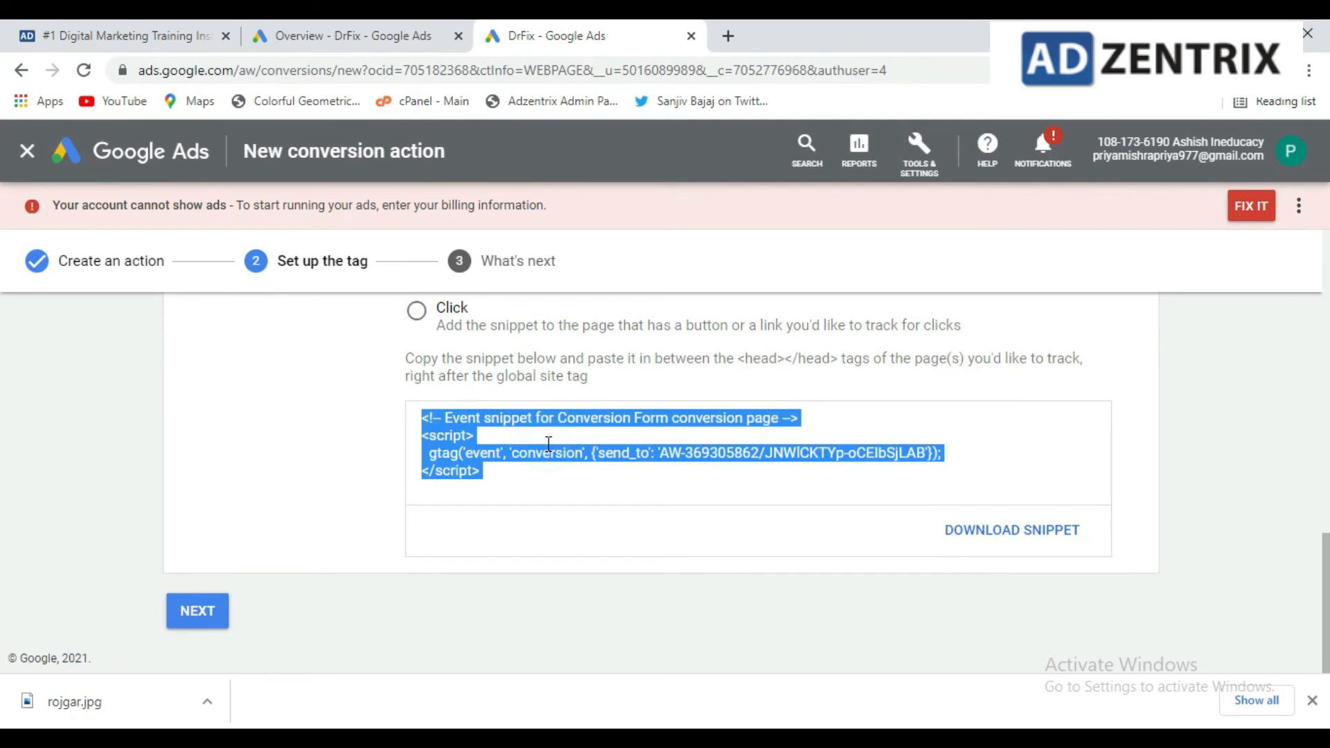
# - Set the event snippet to track conversions on Click
pyautogui.scroll(2, 547, 443)
pyautogui.click(305, 406)
pyautogui.click(417, 409)
# - Check the website's lead form, then select the whole click-tracking event snippet code in the Google Ads tag setup
pyautogui.click(95, 29)
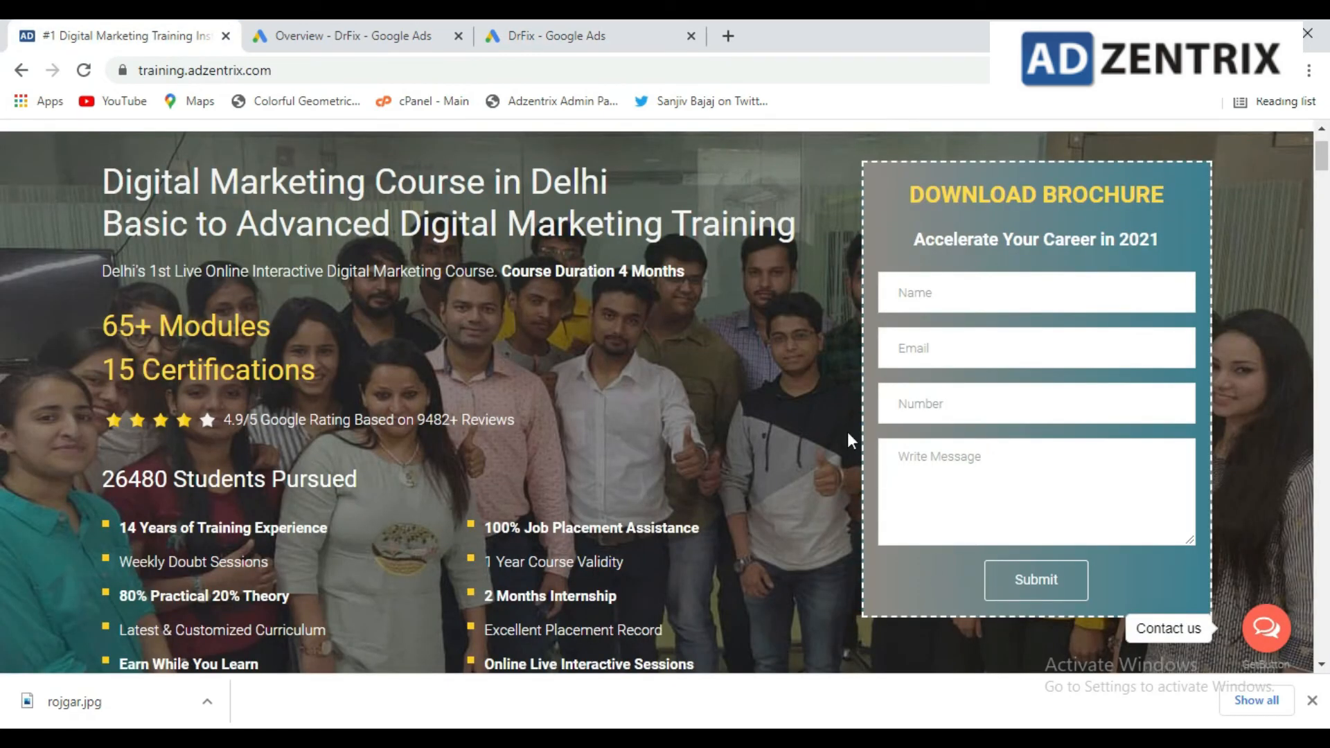
pyautogui.click(594, 21)
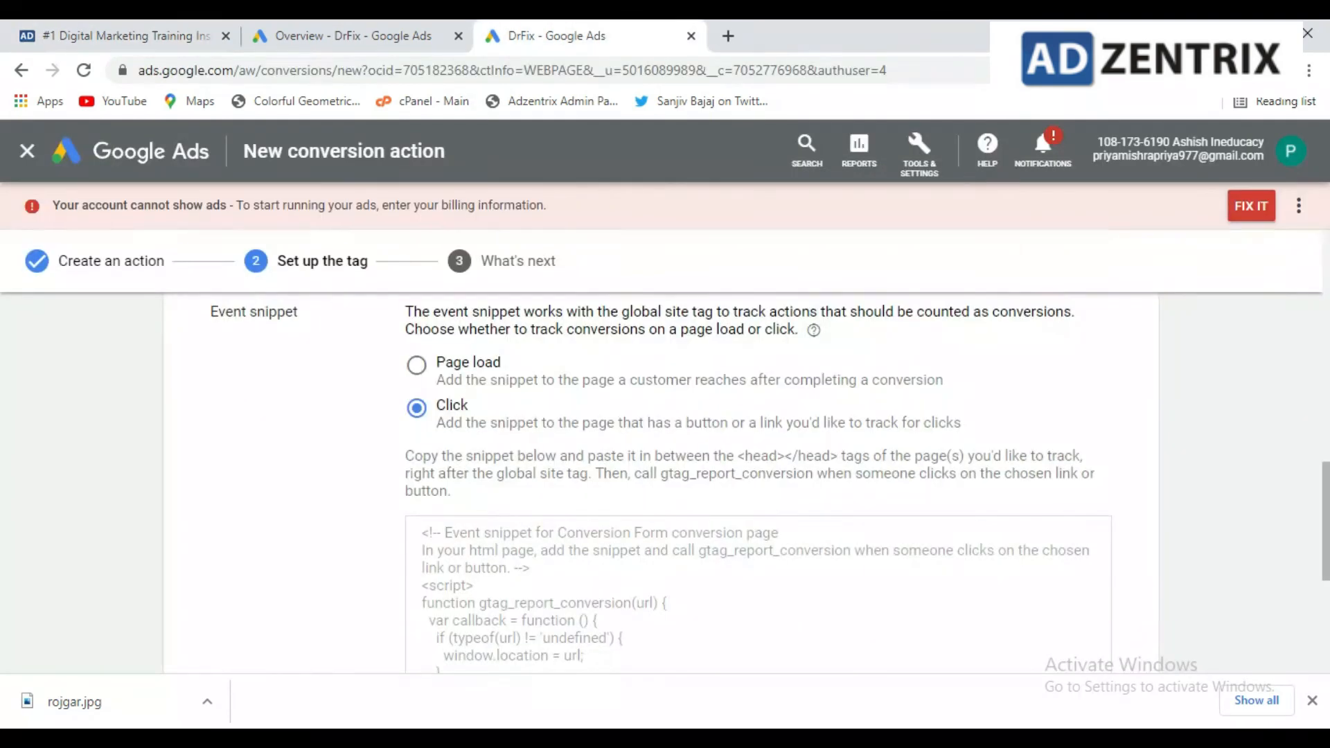
pyautogui.scroll(-3, 623, 475)
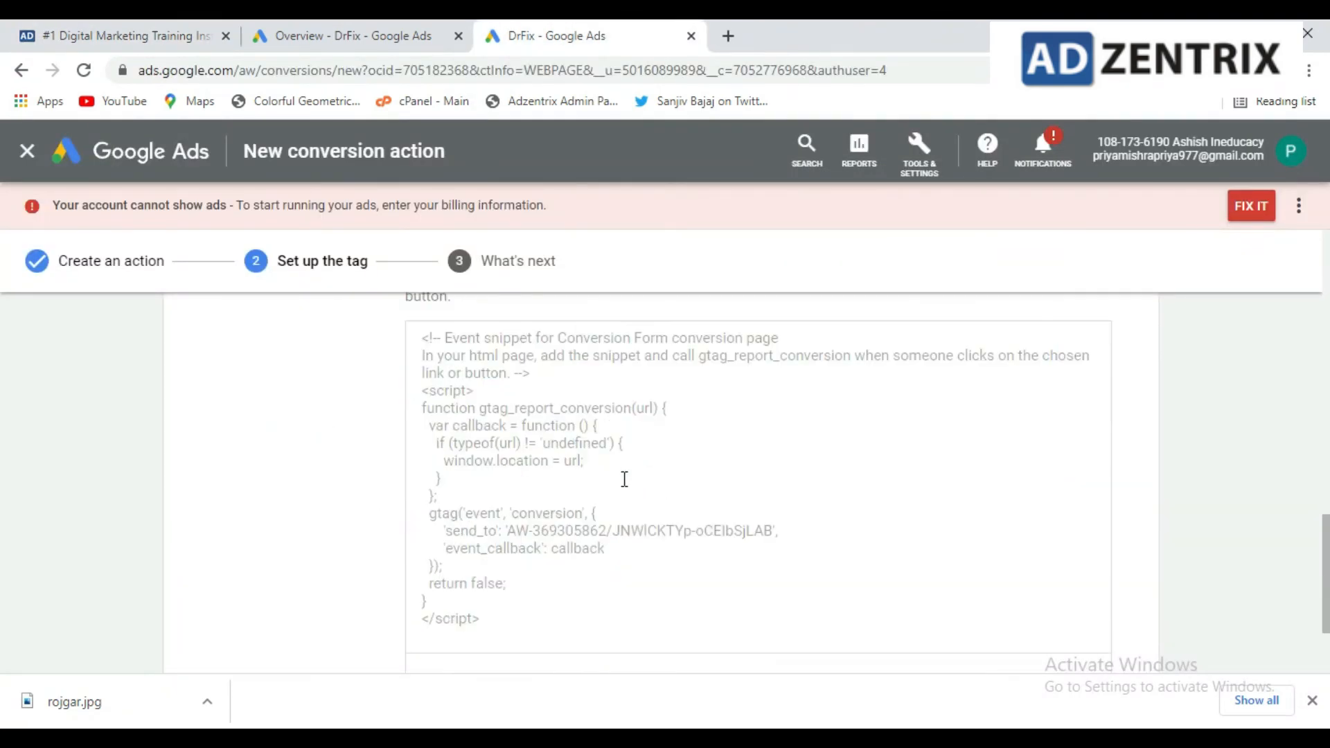
pyautogui.click(539, 445)
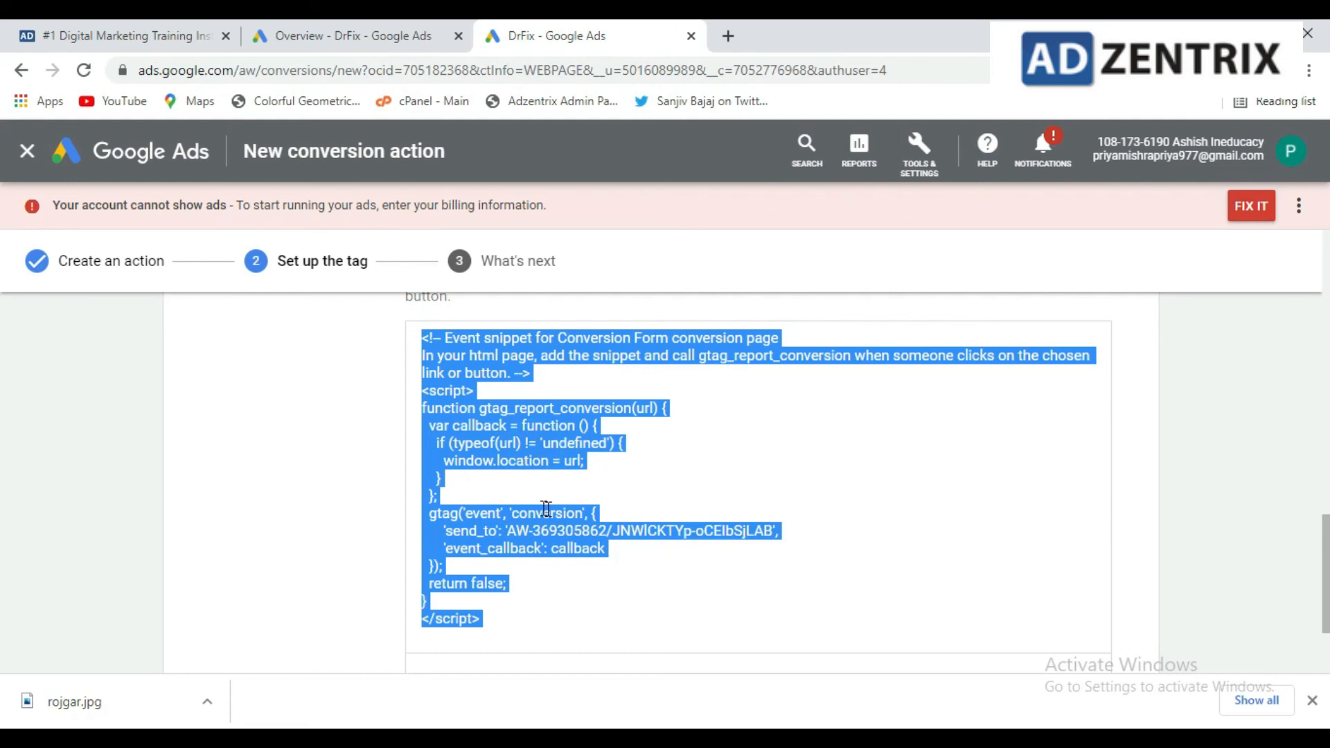
# - Review the website's home page against the click-tracking snippet and its placement instructions
pyautogui.click(124, 35)
pyautogui.scroll(2, 580, 340)
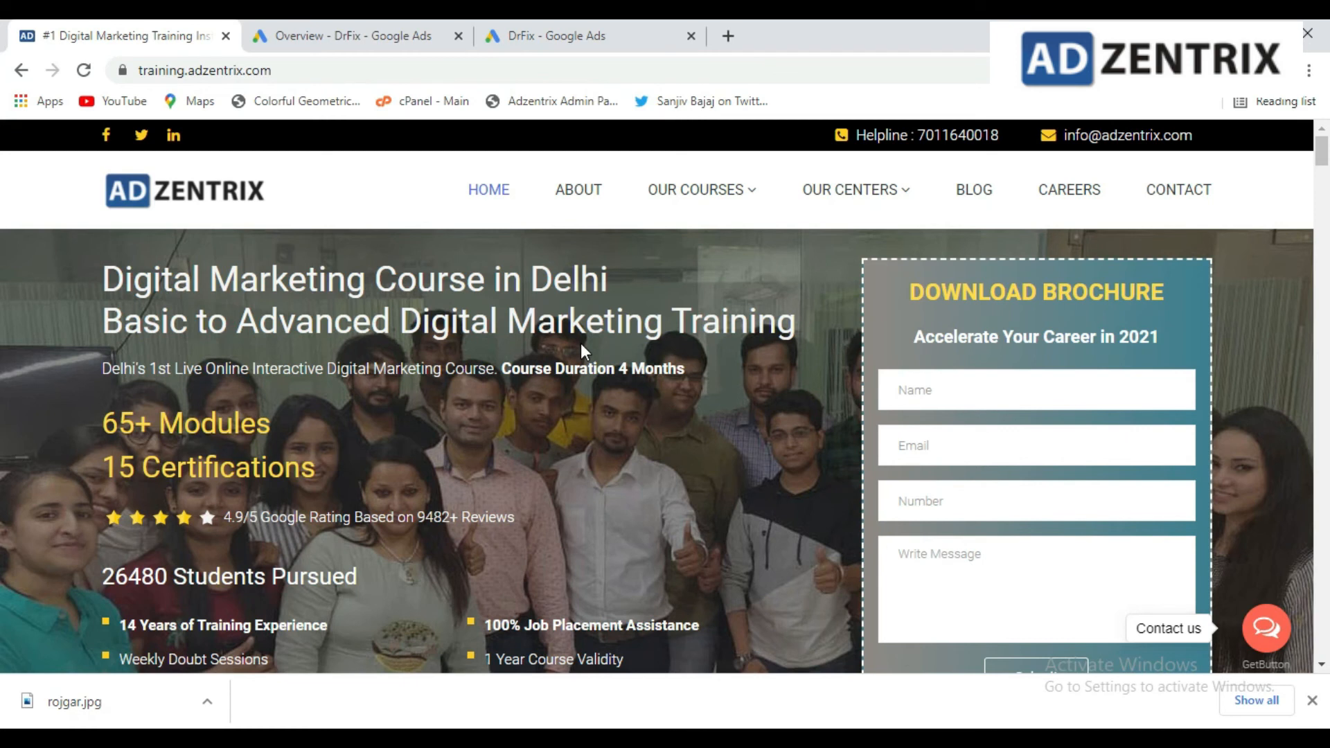
pyautogui.click(623, 35)
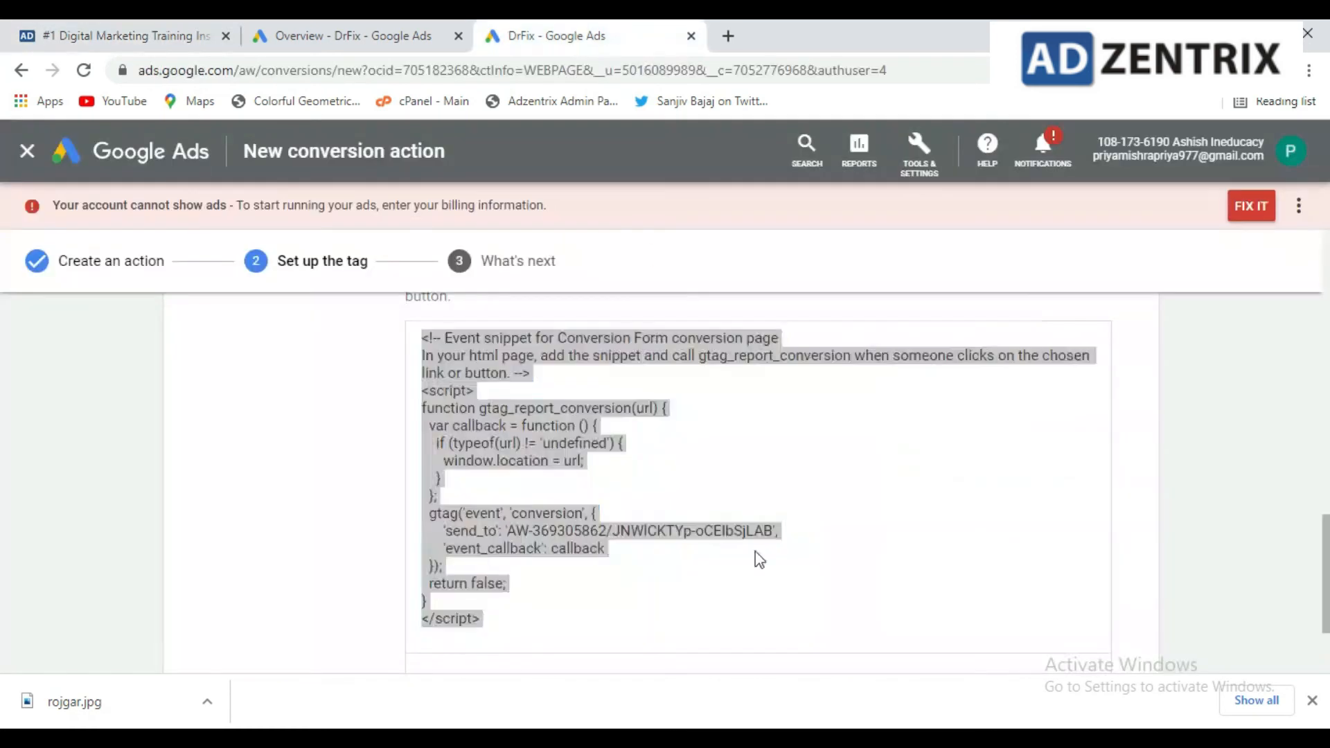
pyautogui.click(709, 478)
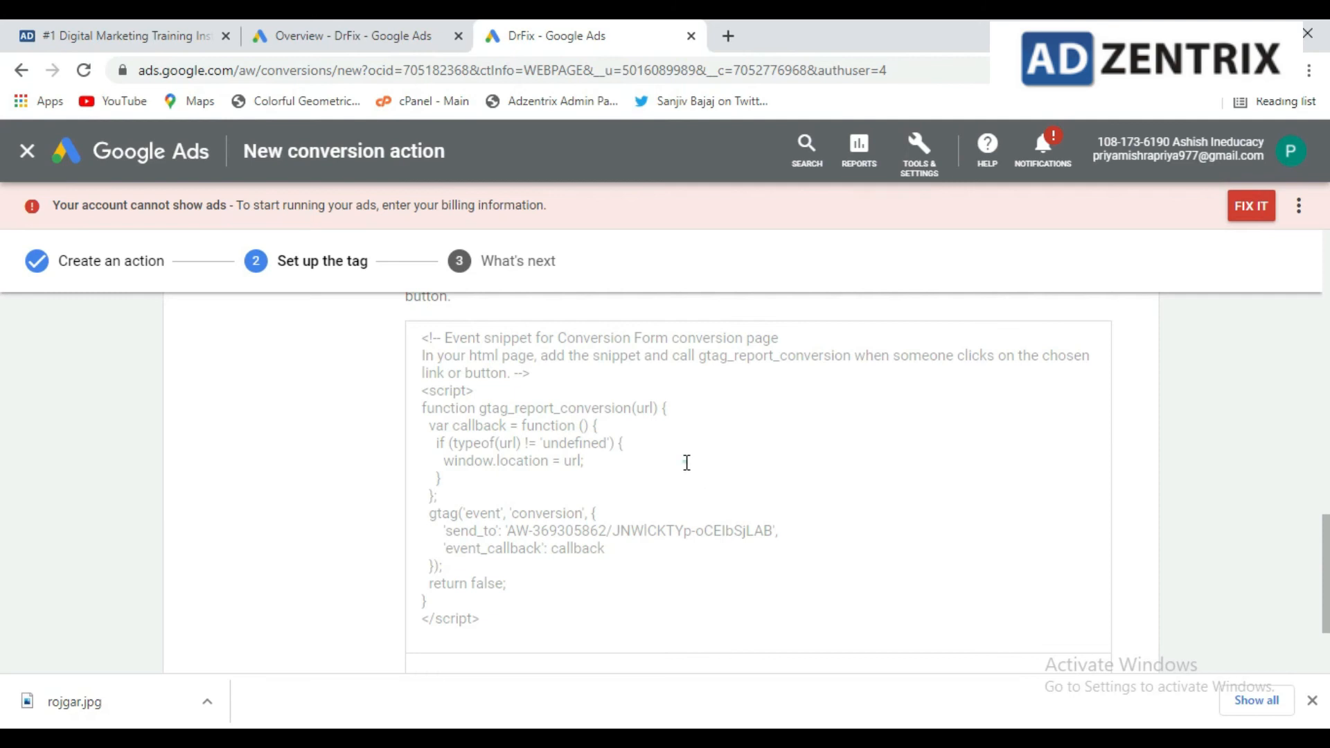
pyautogui.click(686, 462)
pyautogui.scroll(2, 453, 563)
pyautogui.press('alt')
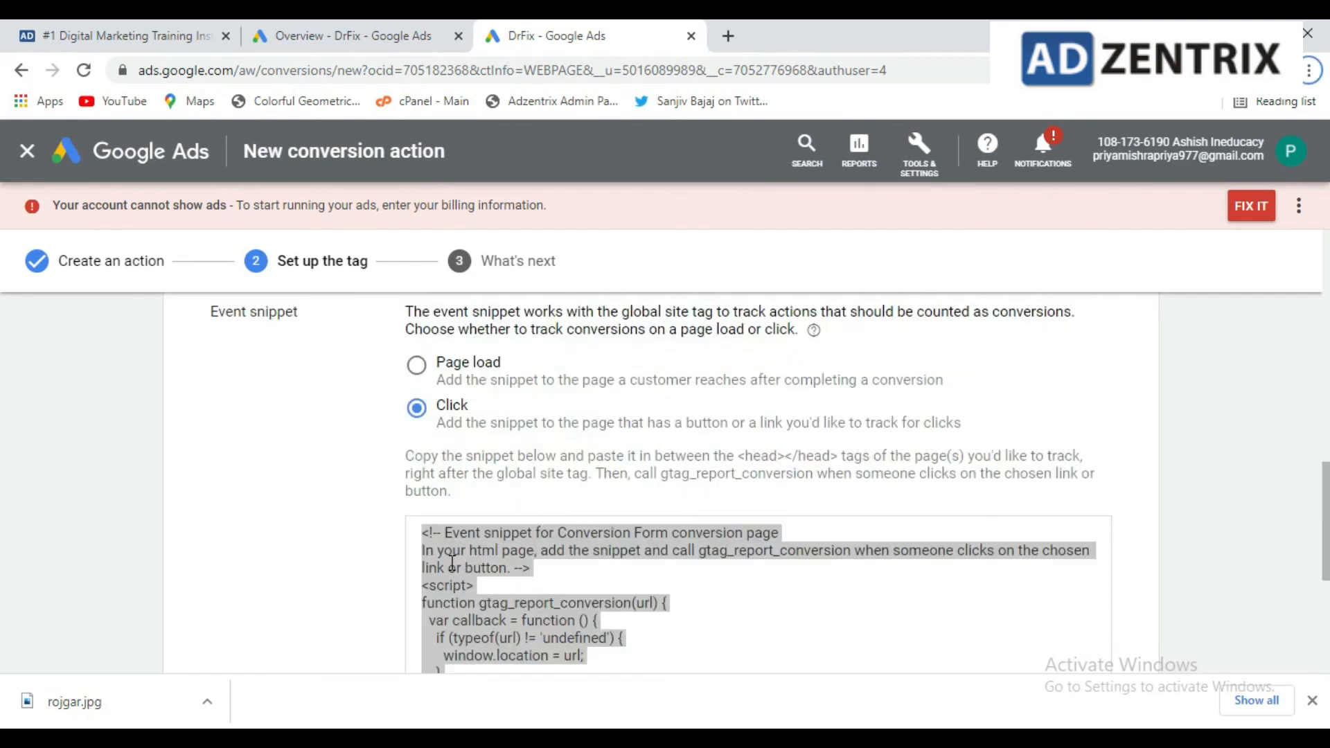
pyautogui.click(330, 533)
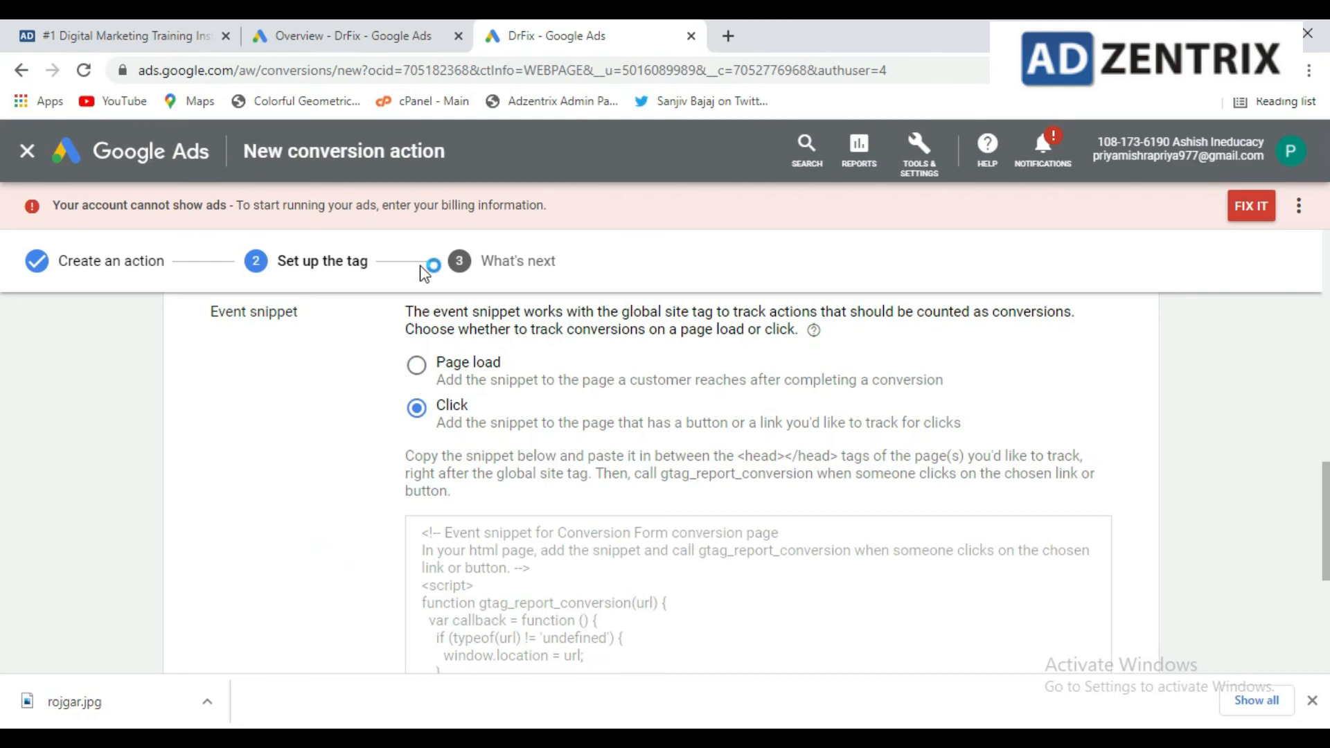
# - Inspect the HTML element of the Submit button in the website's Download Brochure form
pyautogui.click(125, 35)
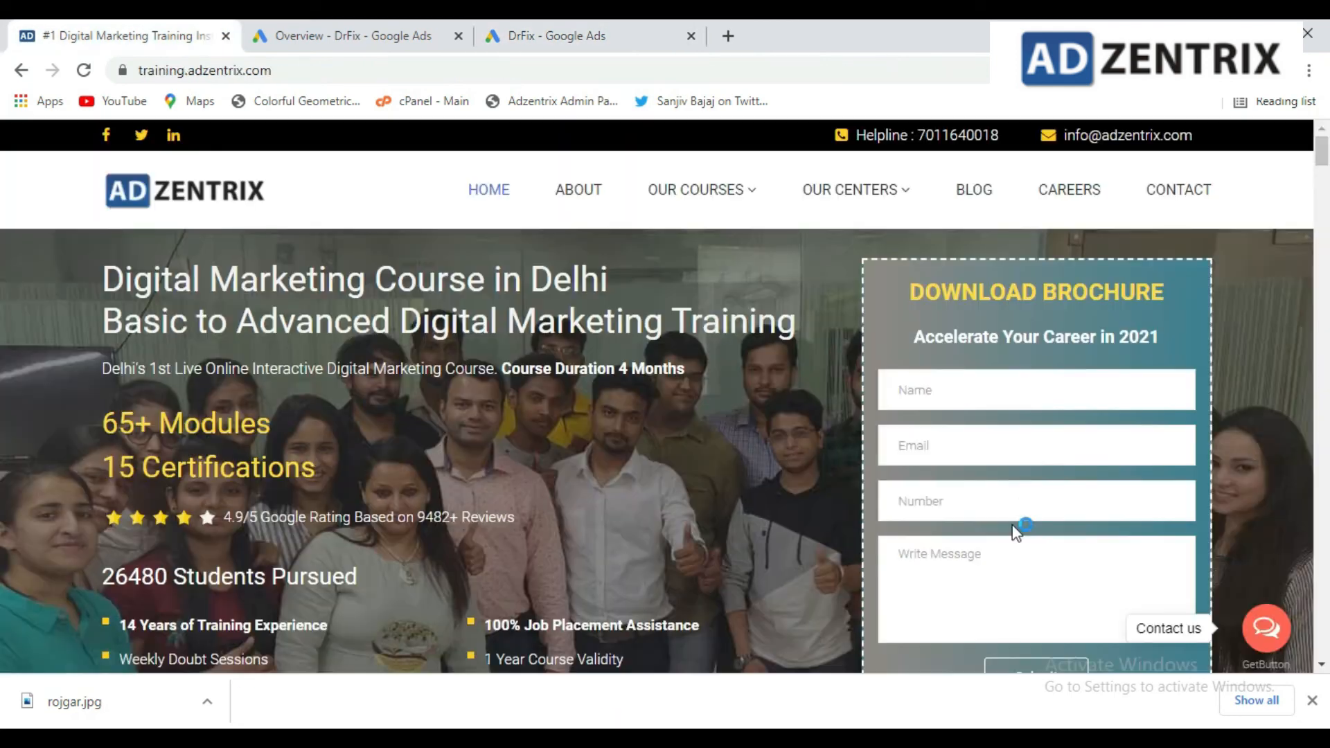
pyautogui.scroll(-3, 741, 468)
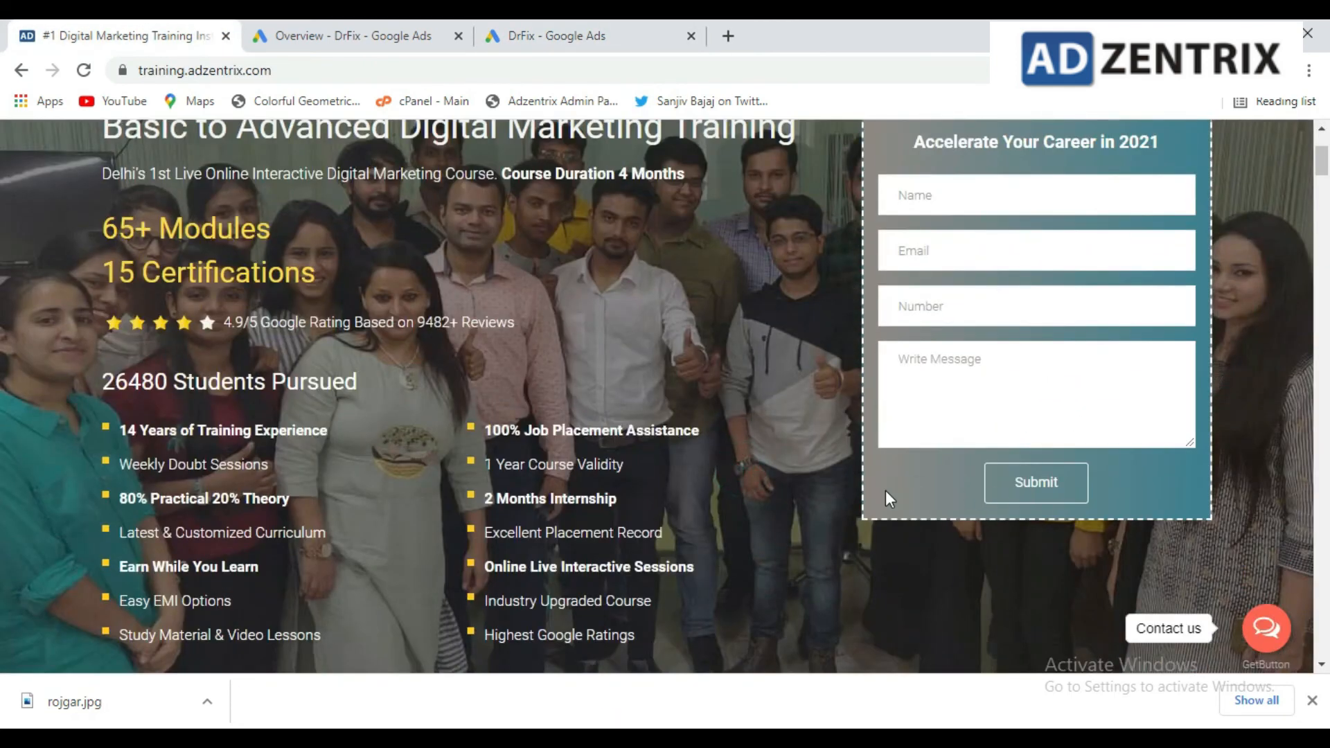
pyautogui.scroll(-2, 876, 487)
pyautogui.scroll(1, 891, 433)
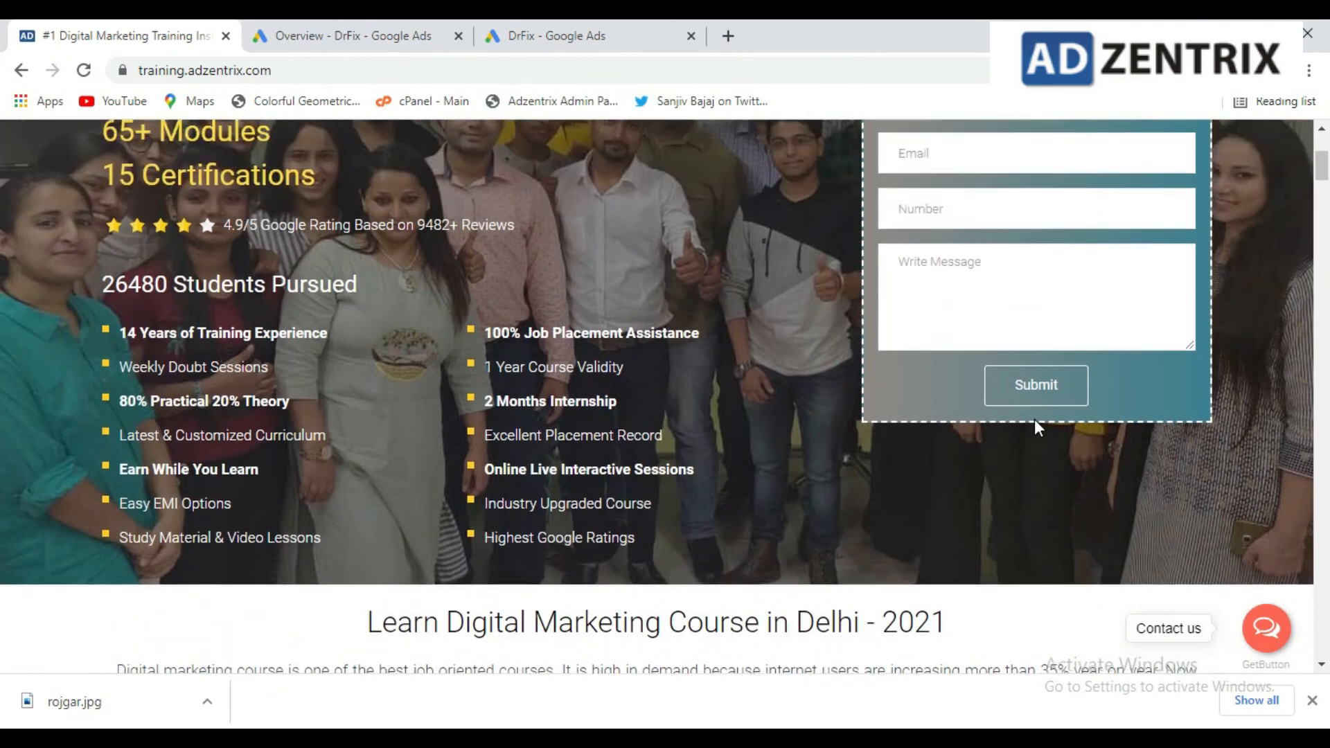
pyautogui.rightClick(1048, 382)
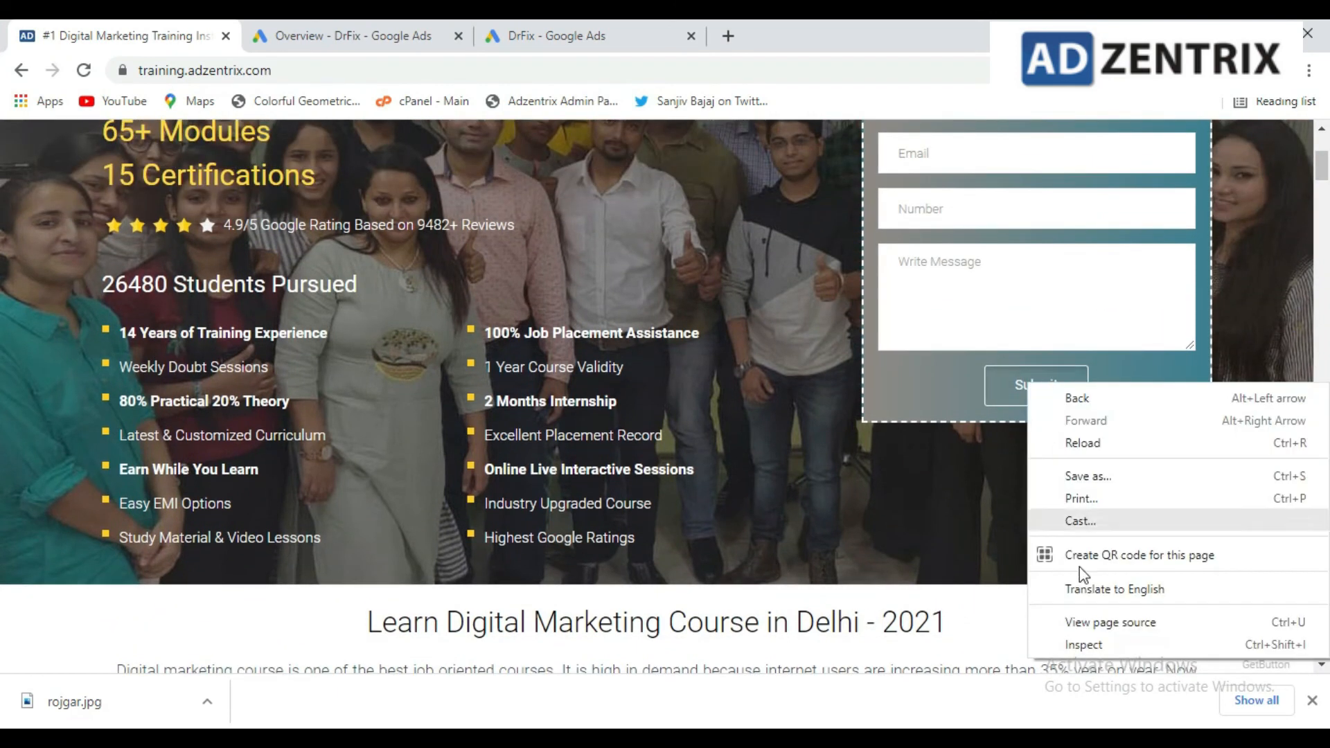
pyautogui.click(1099, 644)
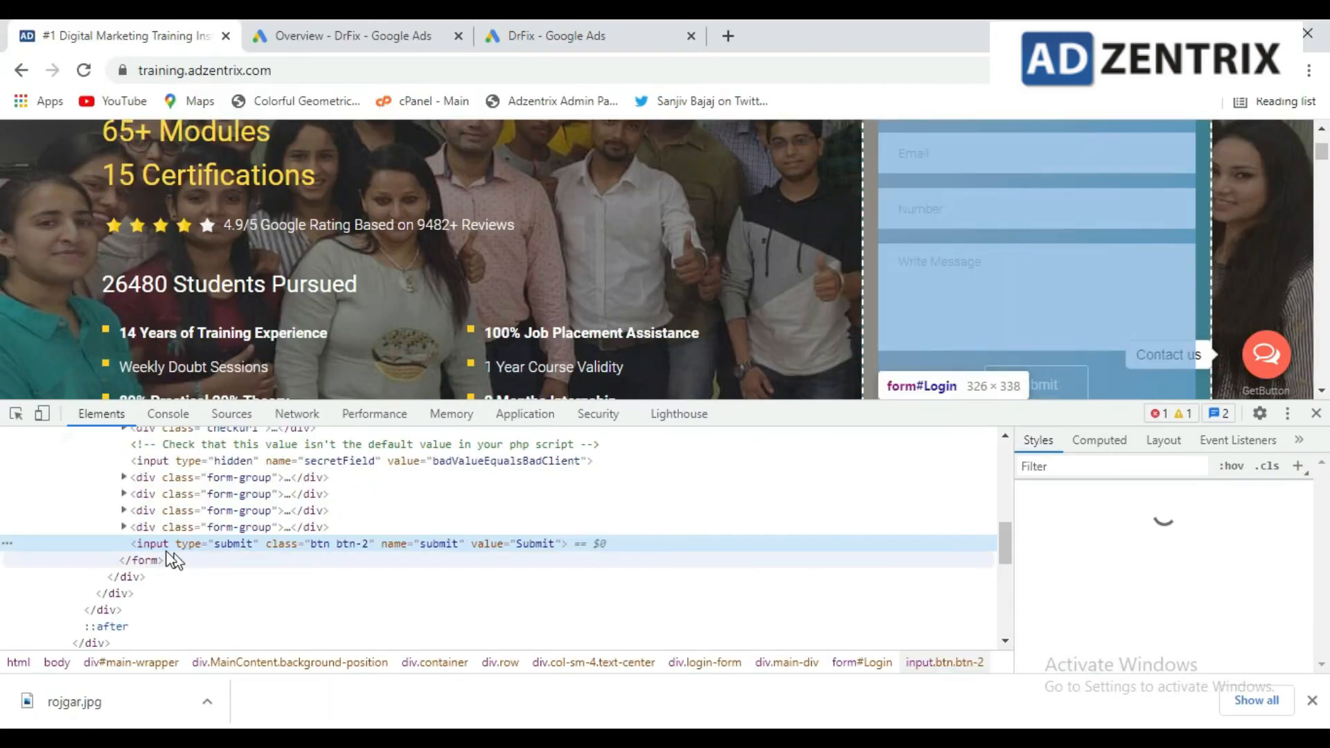
pyautogui.press('F10')
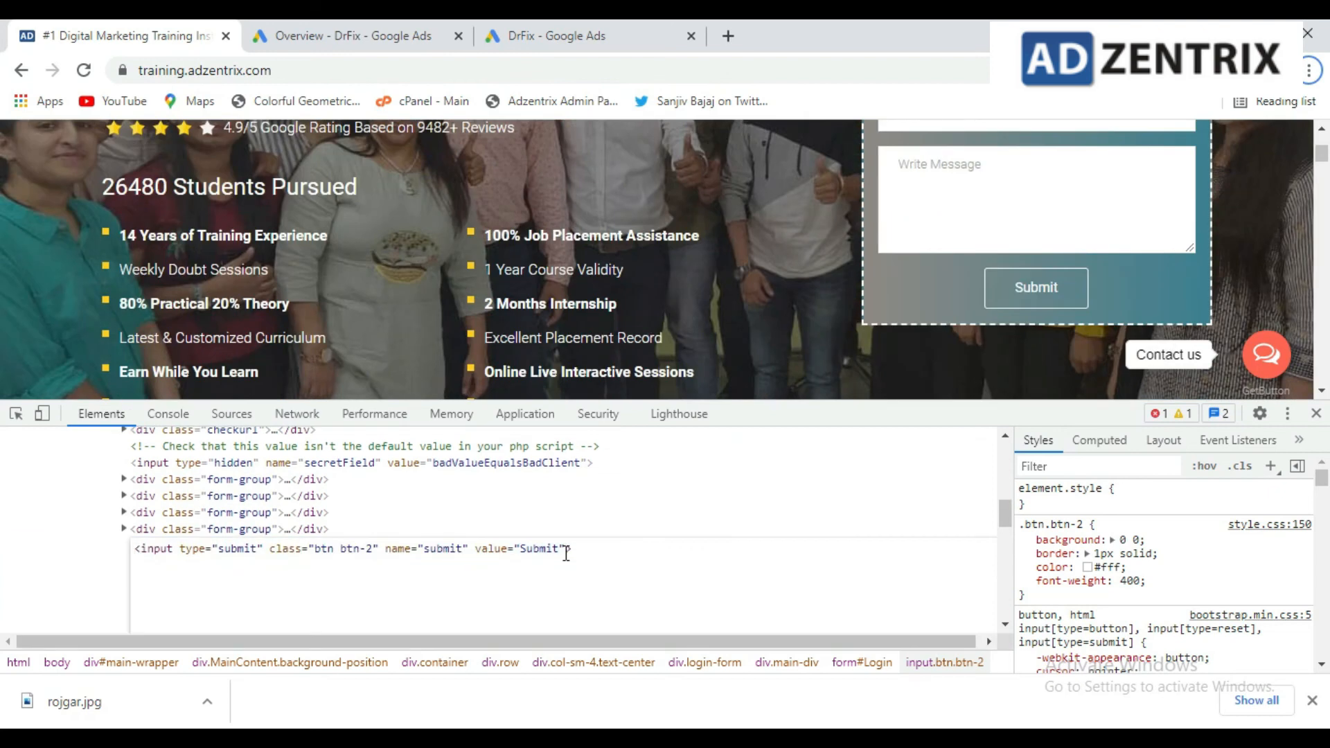
pyautogui.click(567, 550)
pyautogui.write('onclick="return gtag_report_conversion(\'http://example.com/your-link\');"')
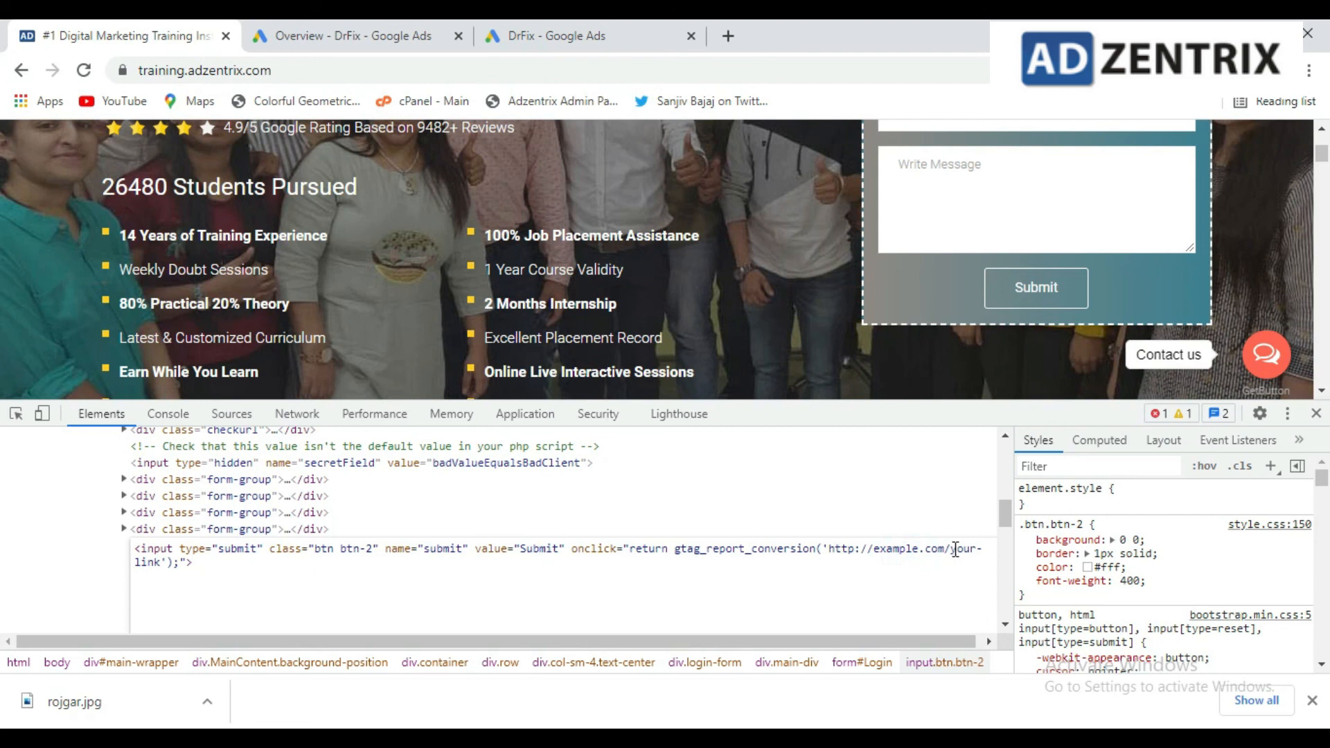
pyautogui.moveTo(833, 549); pyautogui.dragTo(252, 567)
pyautogui.moveTo(253, 567); pyautogui.dragTo(223, 579)
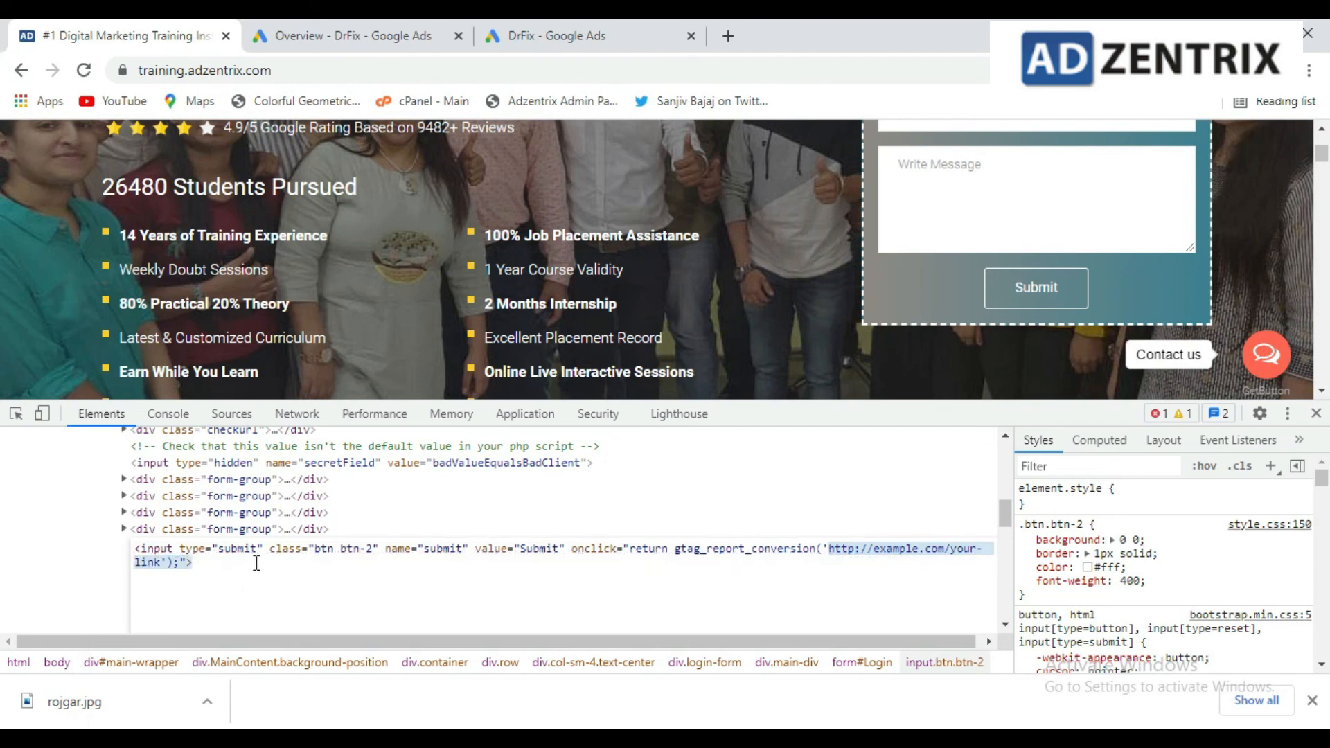
pyautogui.click(254, 563)
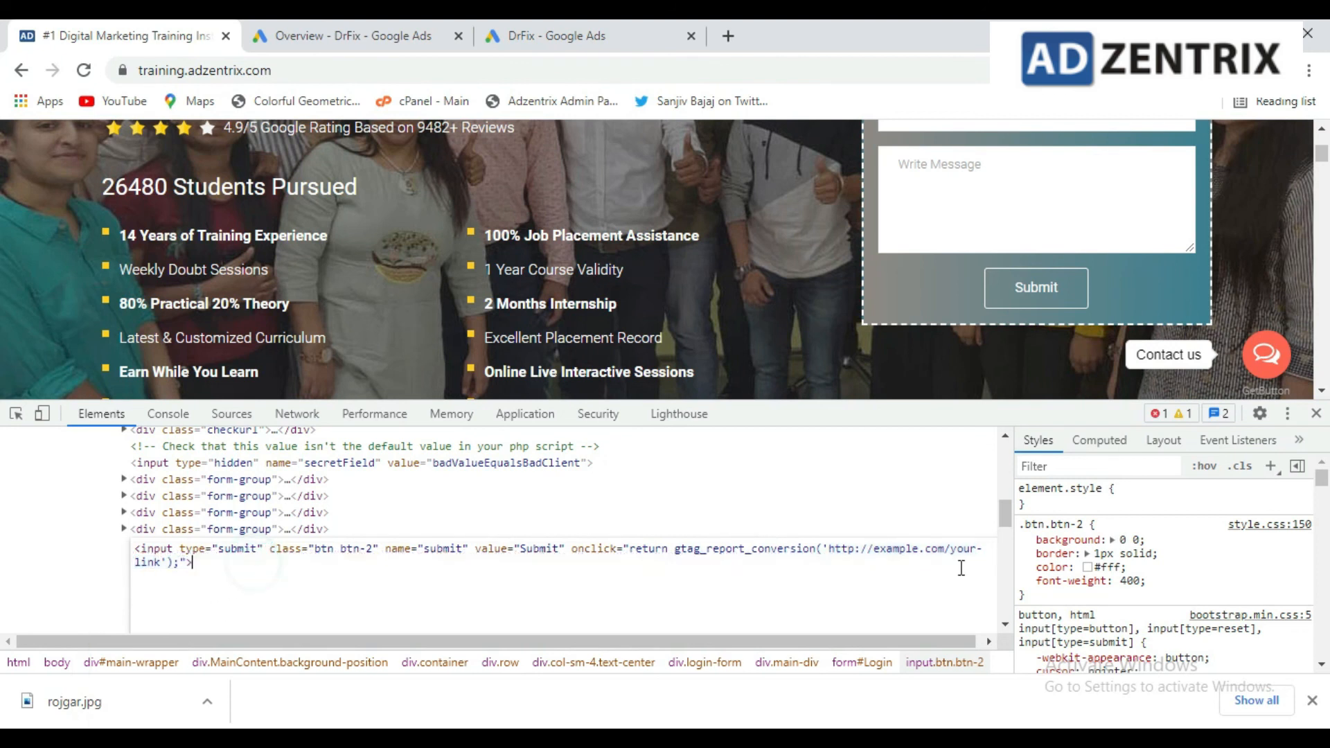
pyautogui.click(831, 549)
pyautogui.moveTo(831, 549); pyautogui.dragTo(957, 549)
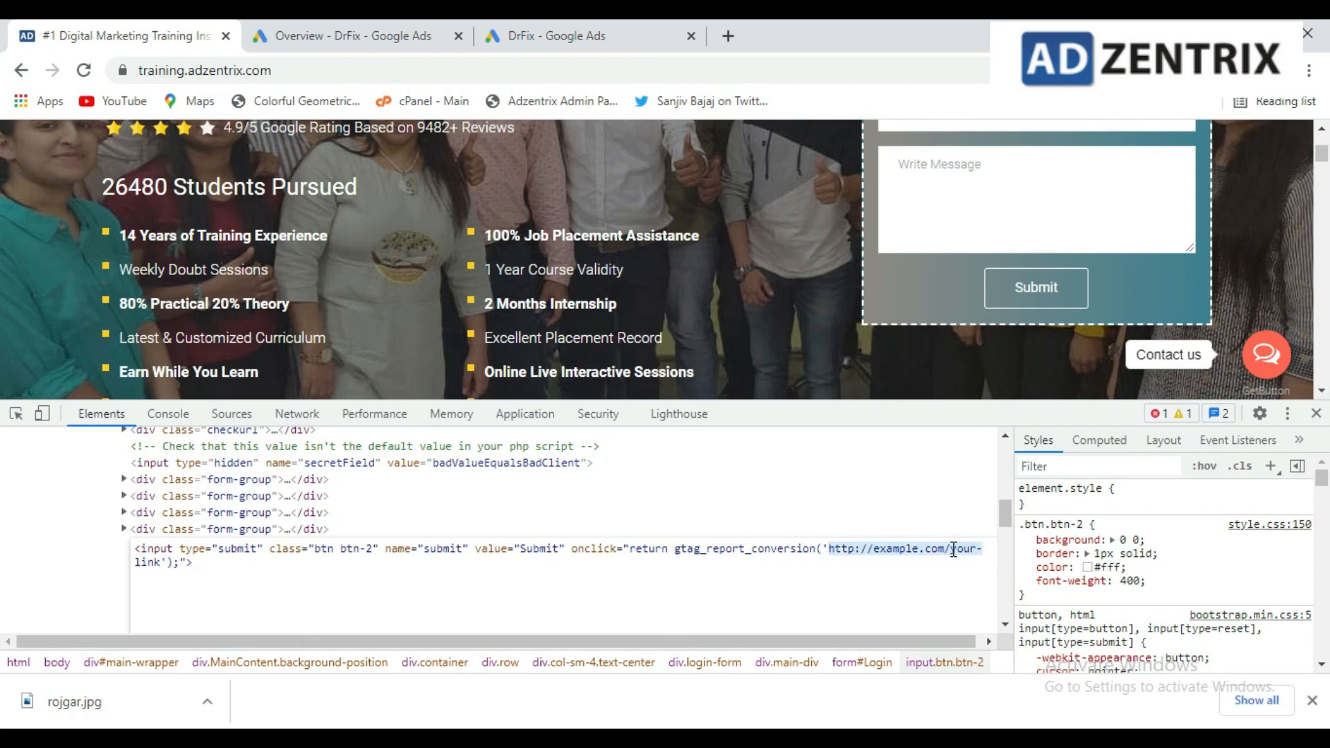
pyautogui.press('BackSpace')
pyautogui.press('Delete')
pyautogui.press('Delete')
pyautogui.press('Delete')
pyautogui.press('Delete')
pyautogui.write('https')
pyautogui.write('://train')
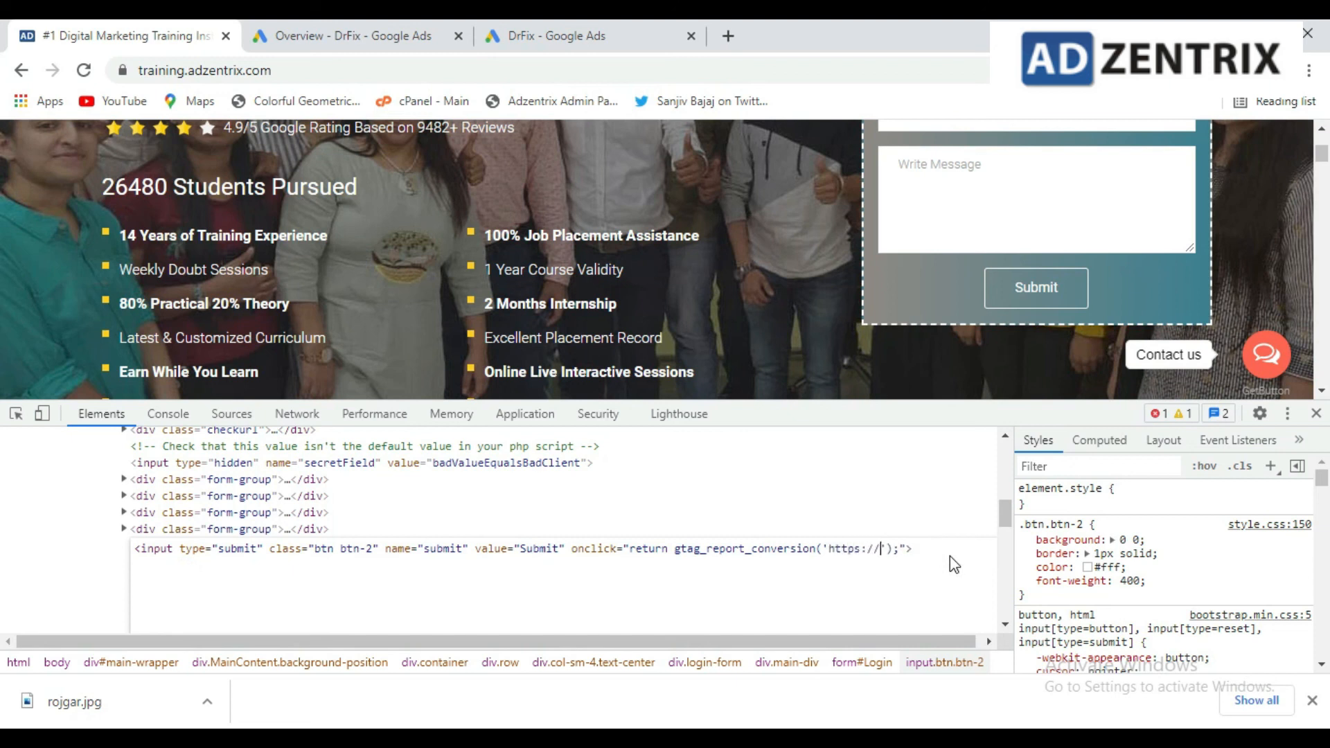
pyautogui.write('ing.adzentrix.com/thank')
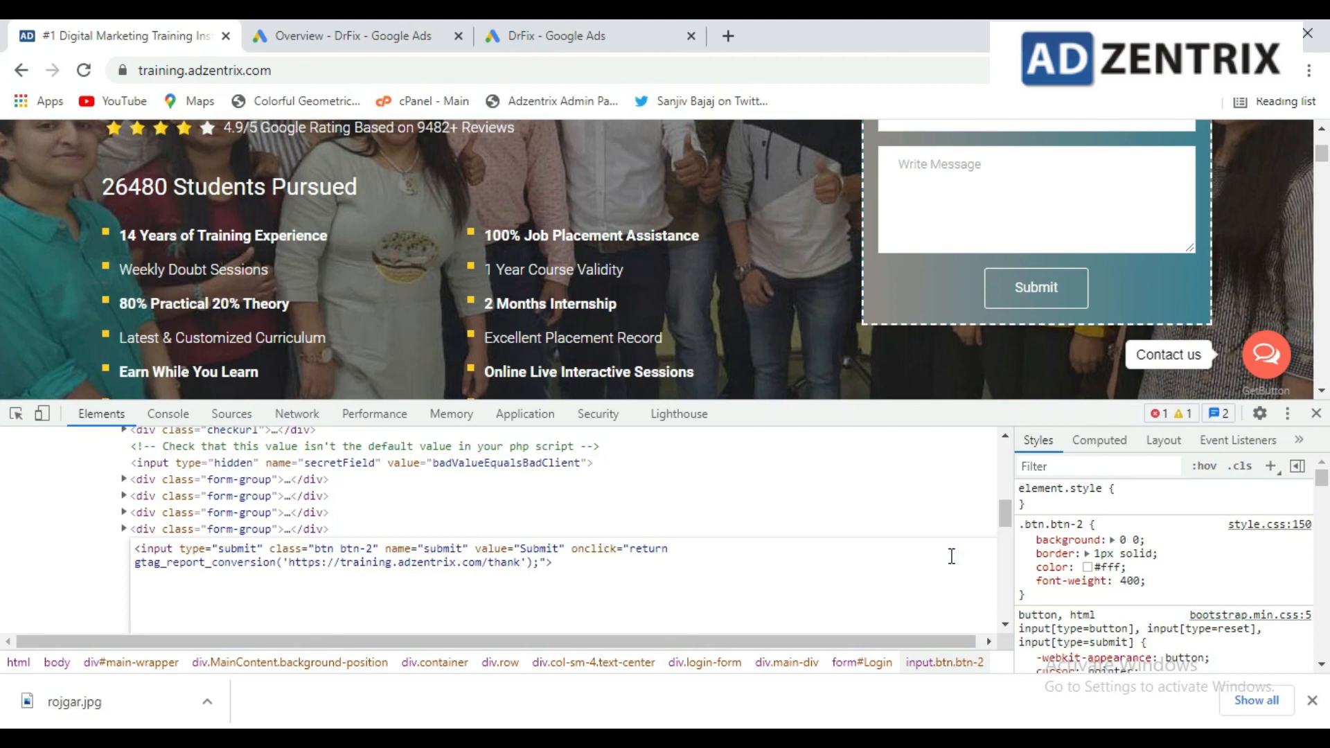
pyautogui.write('-you.php')
pyautogui.scroll(3, 1037, 269)
pyautogui.scroll(-4, 1037, 261)
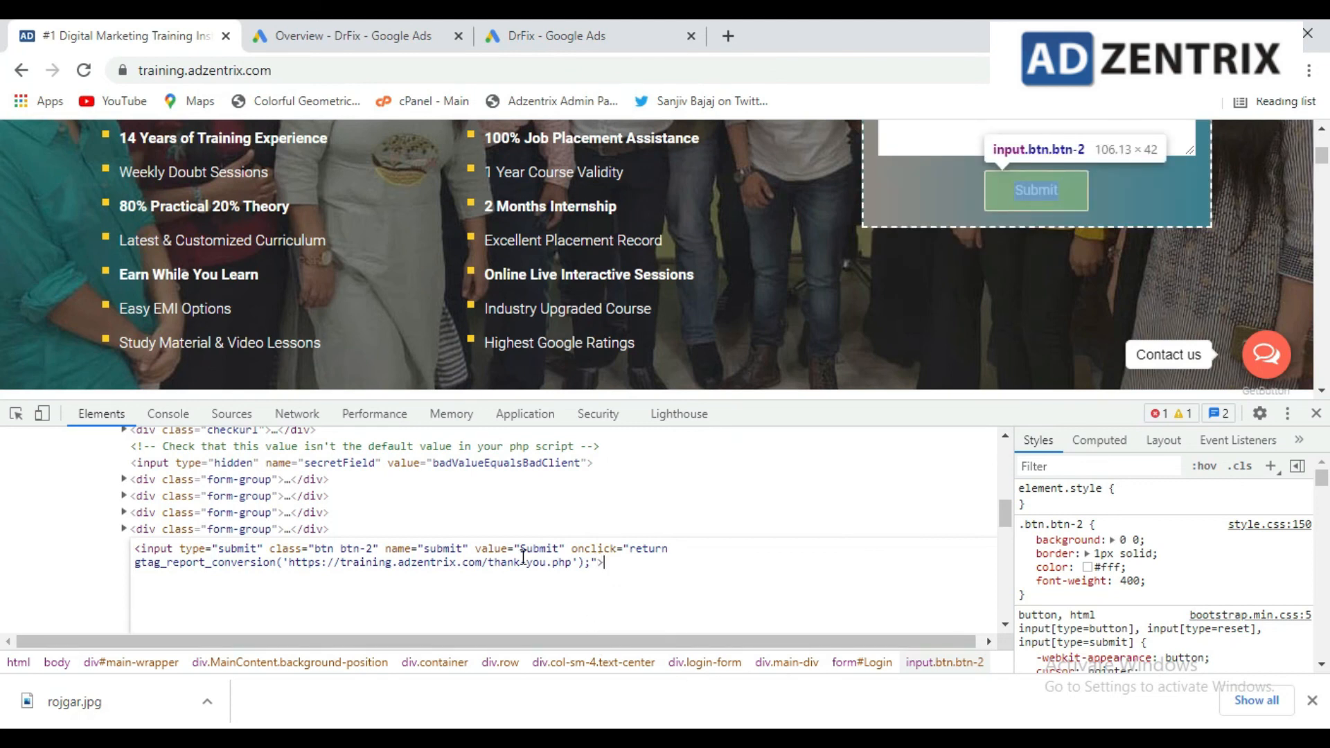
pyautogui.click(437, 559)
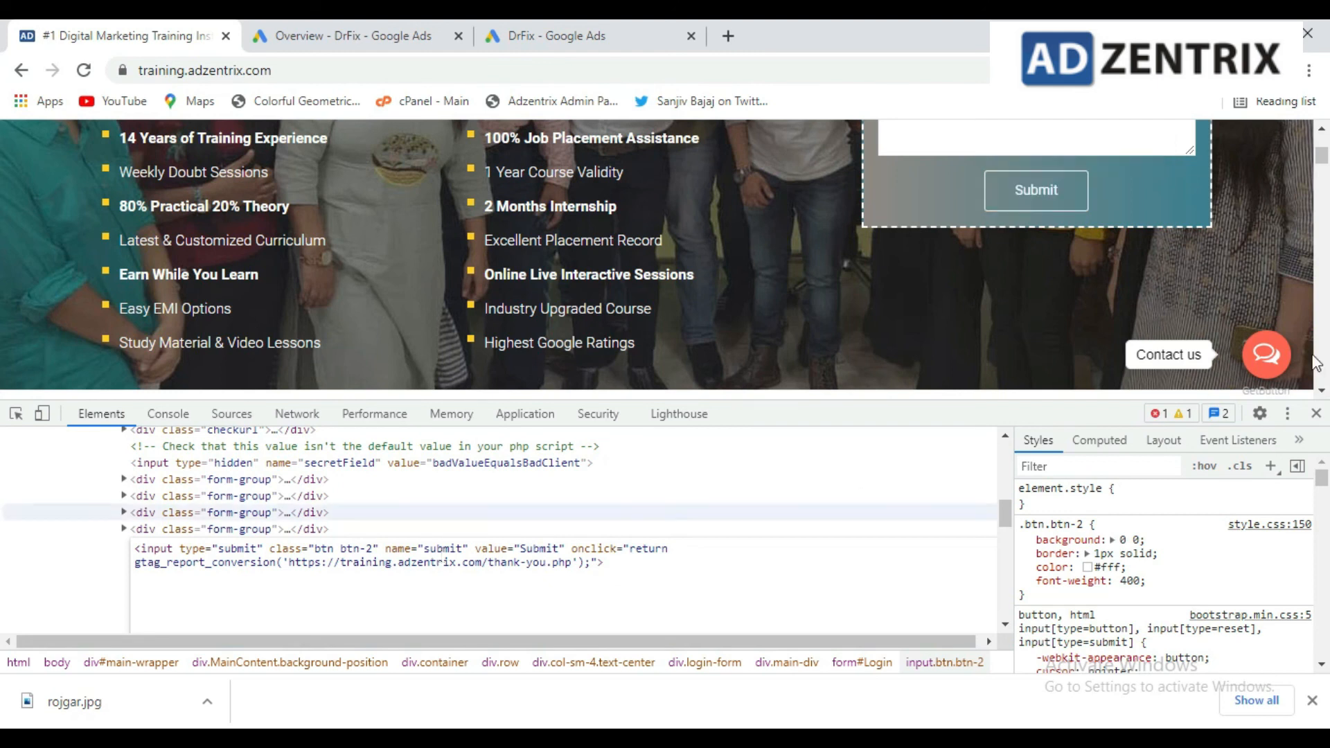
pyautogui.click(1315, 414)
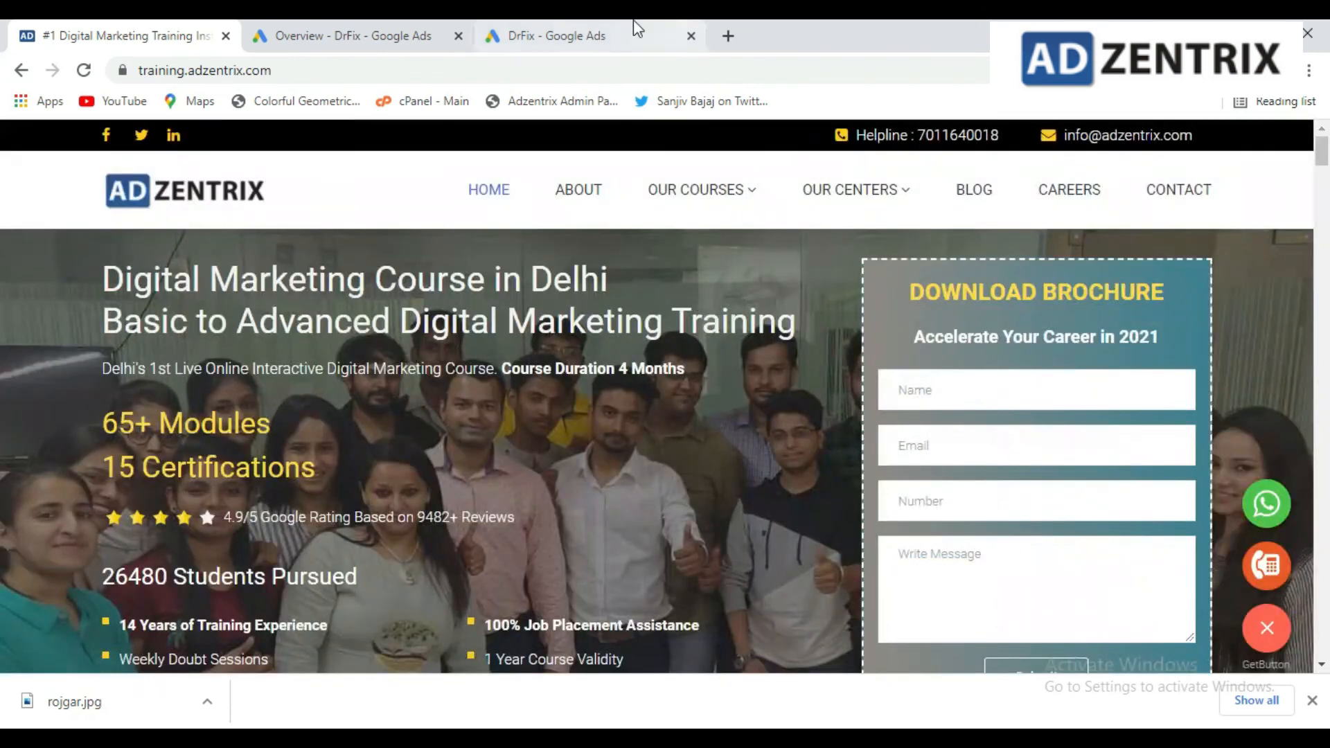
pyautogui.click(395, 28)
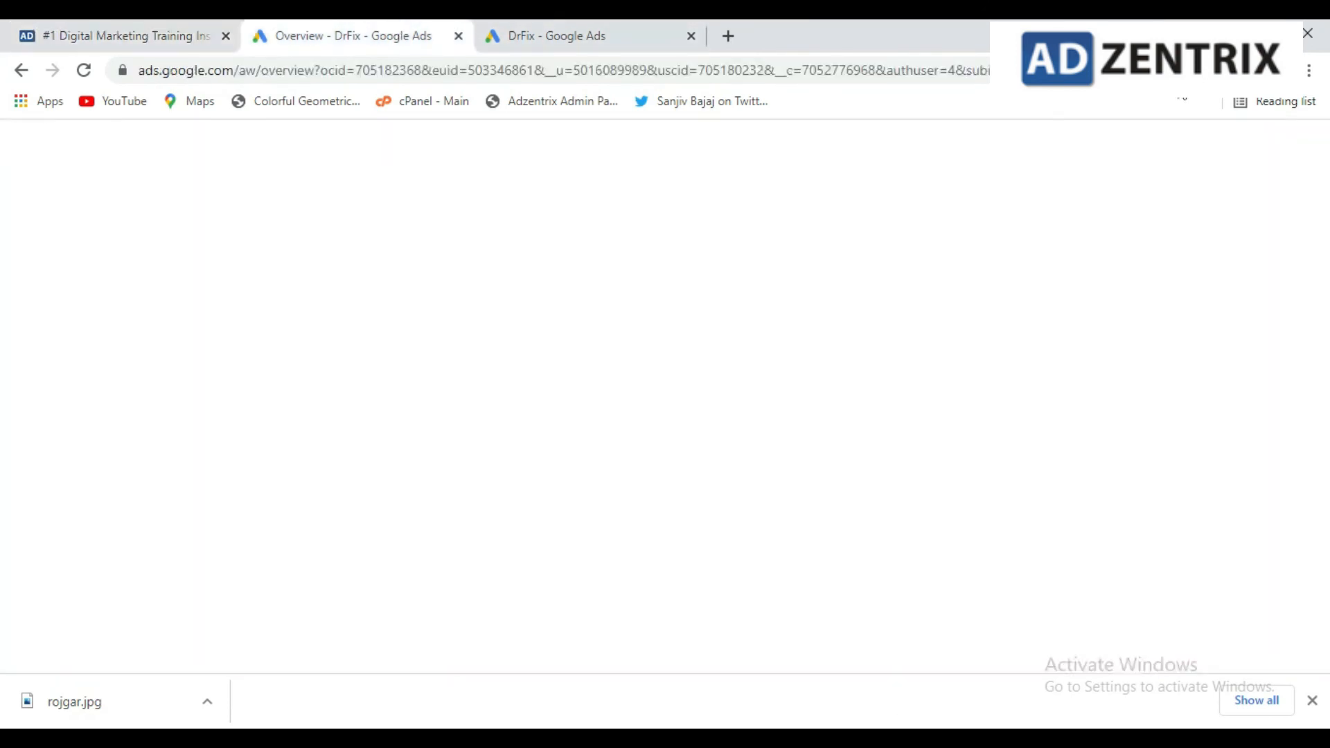
pyautogui.click(573, 27)
pyautogui.click(81, 29)
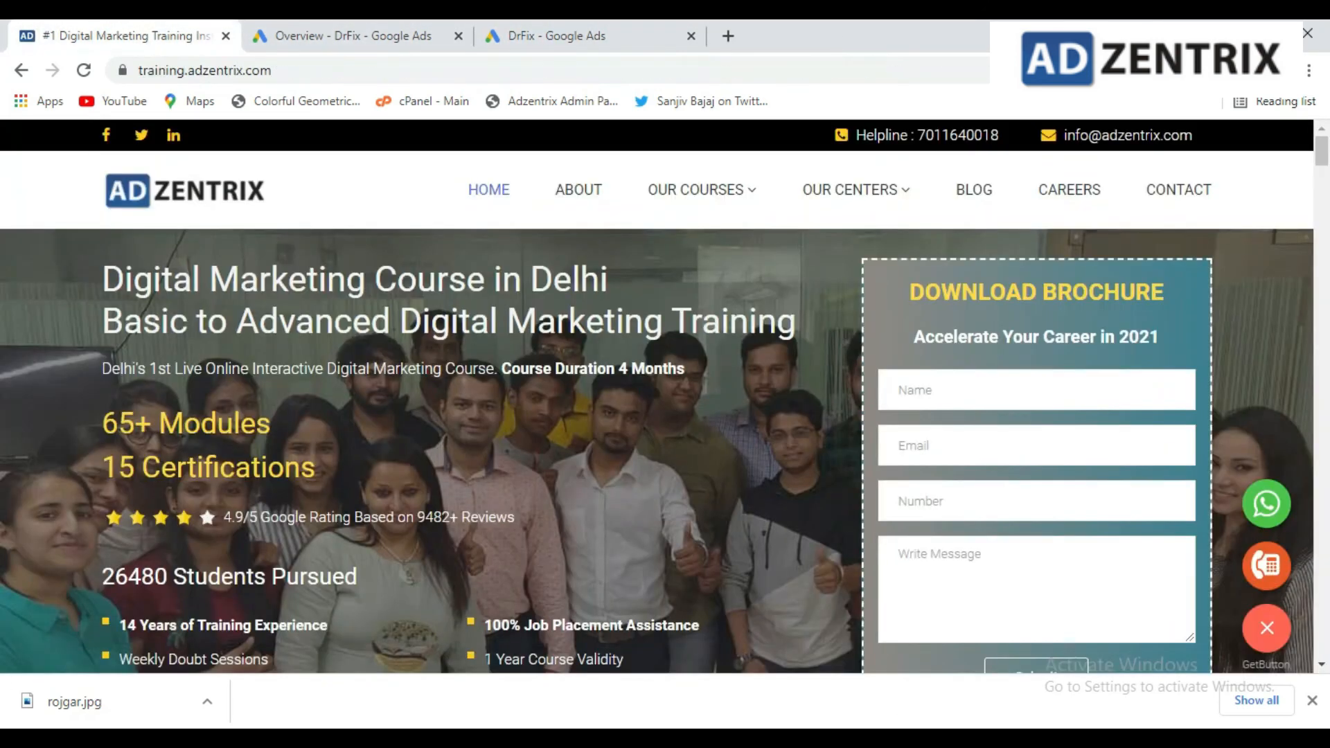
pyautogui.scroll(-3, 766, 418)
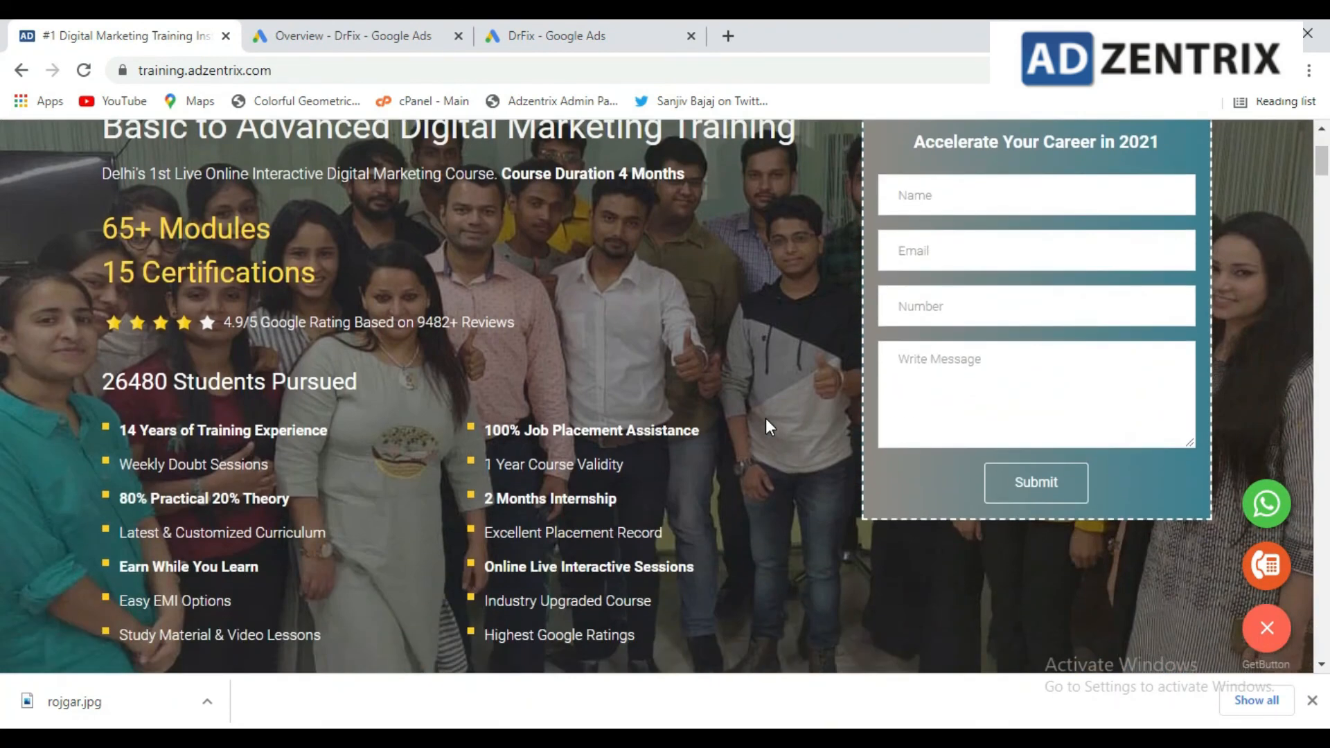
pyautogui.scroll(3, 721, 424)
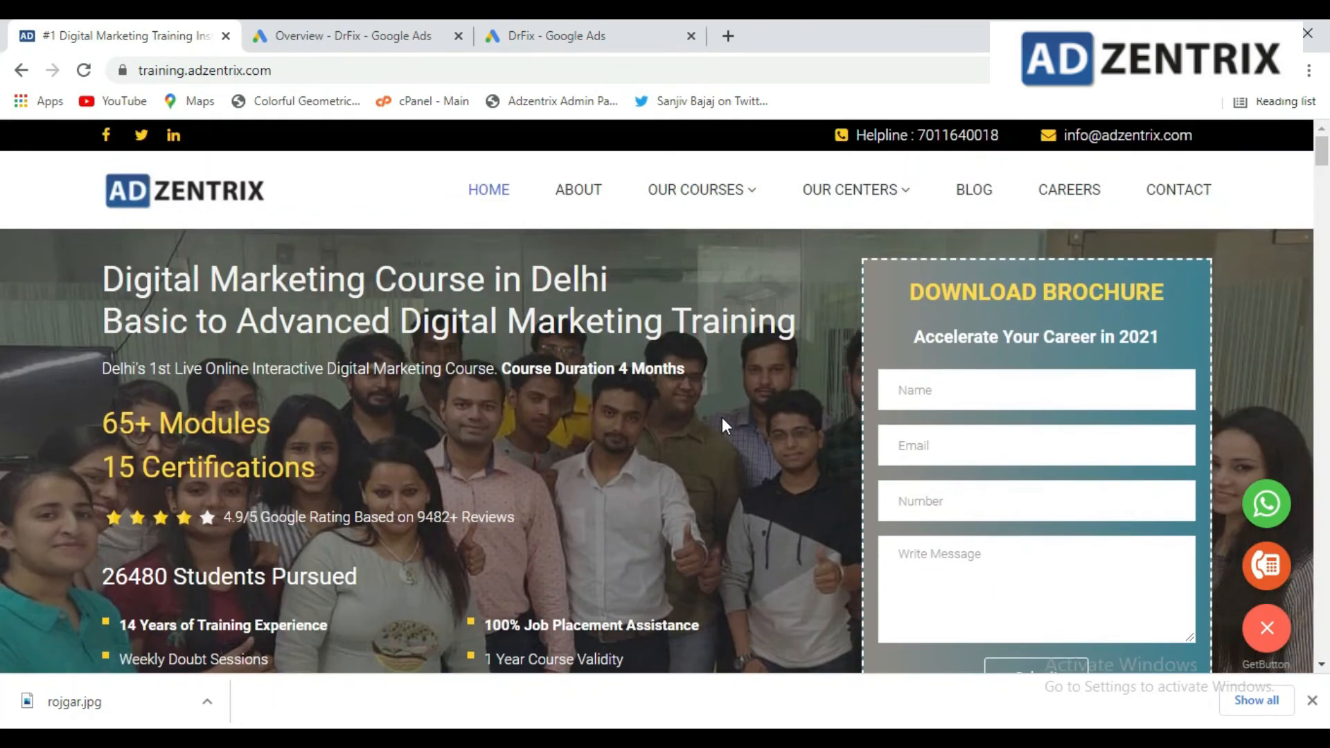